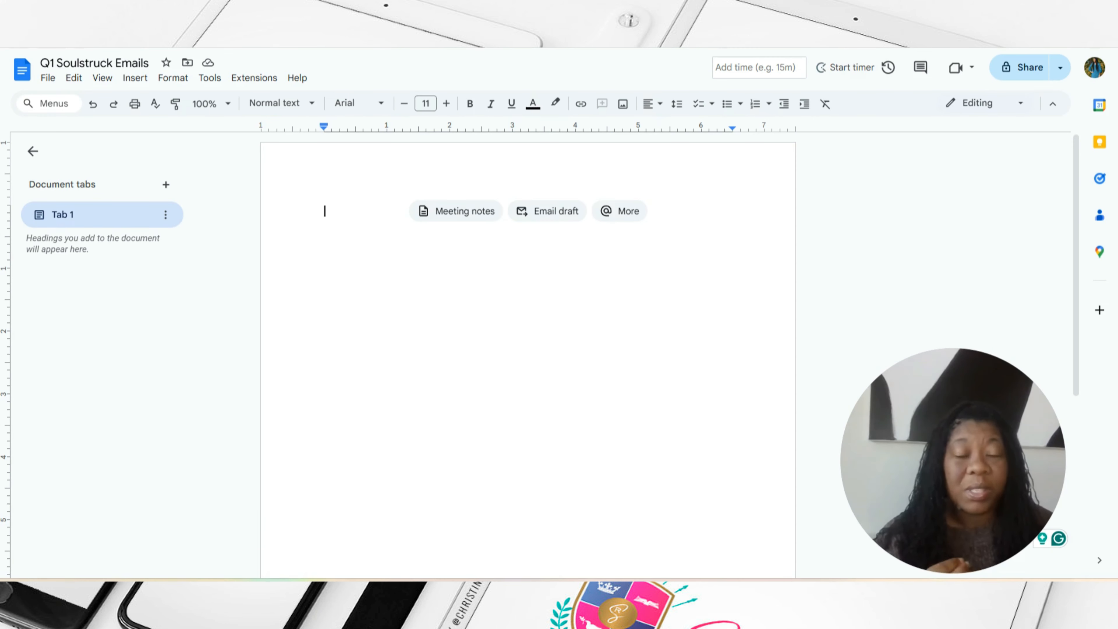
Open the October Soulstruck Email document and browse its emails through the outline, including Email 1, Email 2 and Email 3.
{"action": "left_click", "coordinate": [273, 13]}
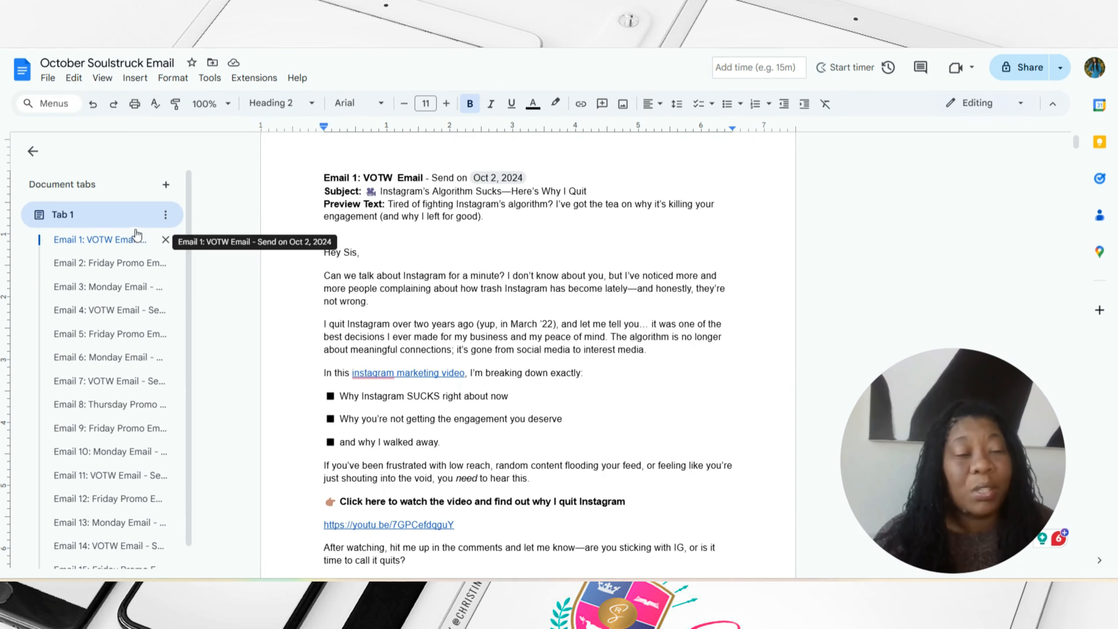
{"action": "left_click", "coordinate": [91, 248]}
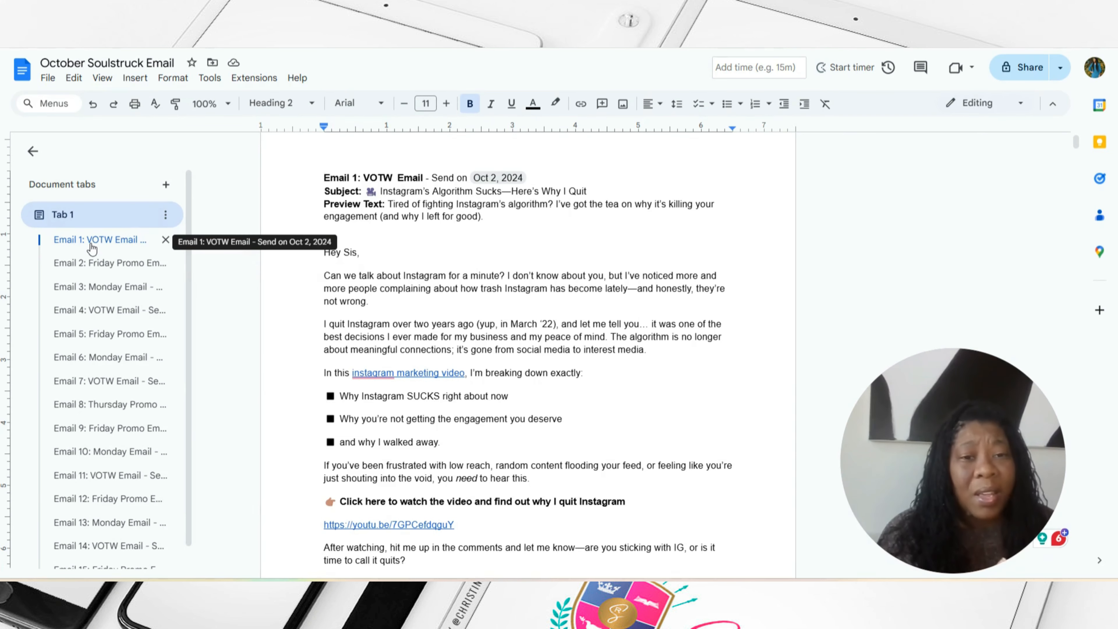
{"action": "left_click", "coordinate": [93, 263]}
{"action": "left_click", "coordinate": [93, 287]}
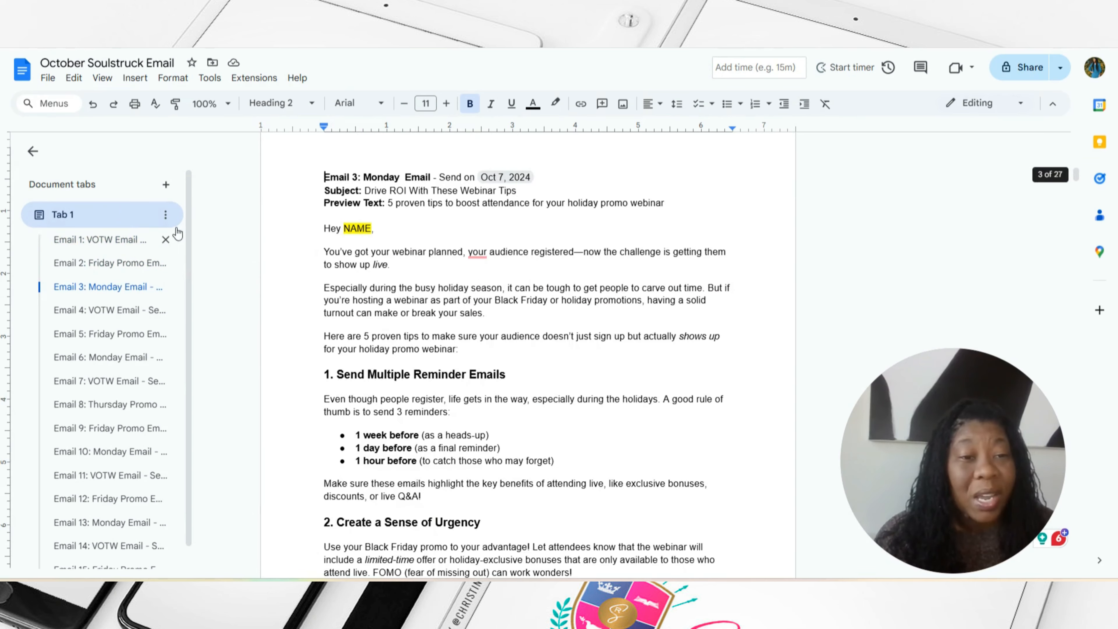
{"action": "scroll", "coordinate": [189, 212], "scroll_direction": "down", "scroll_amount": 1}
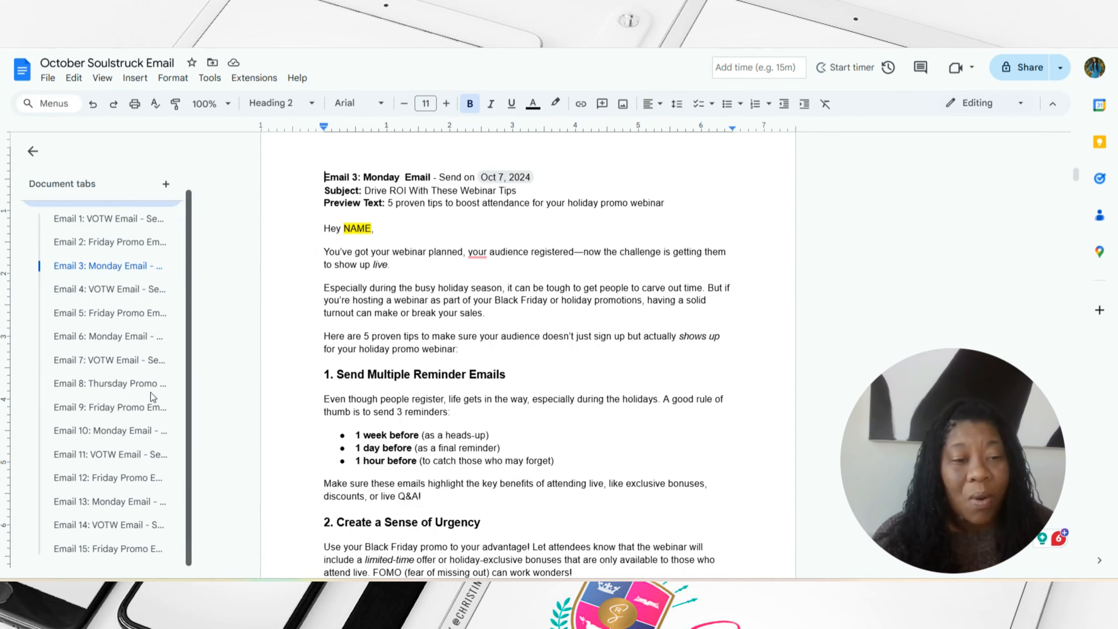
{"action": "left_click", "coordinate": [94, 550]}
{"action": "left_click", "coordinate": [111, 222]}
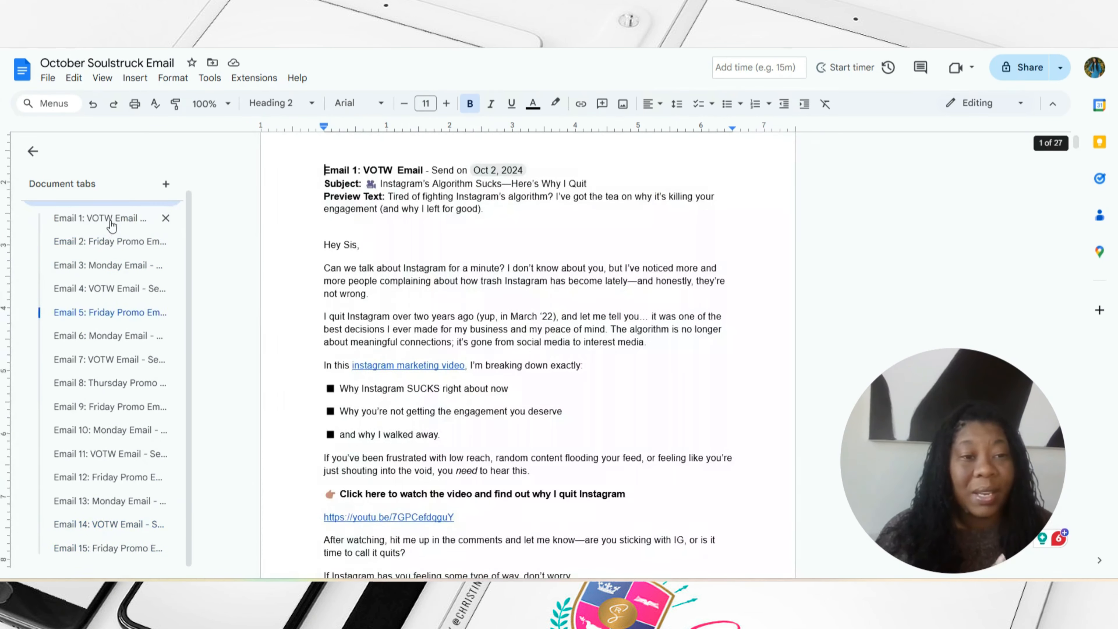
{"action": "scroll", "coordinate": [111, 224], "scroll_direction": "up", "scroll_amount": 1}
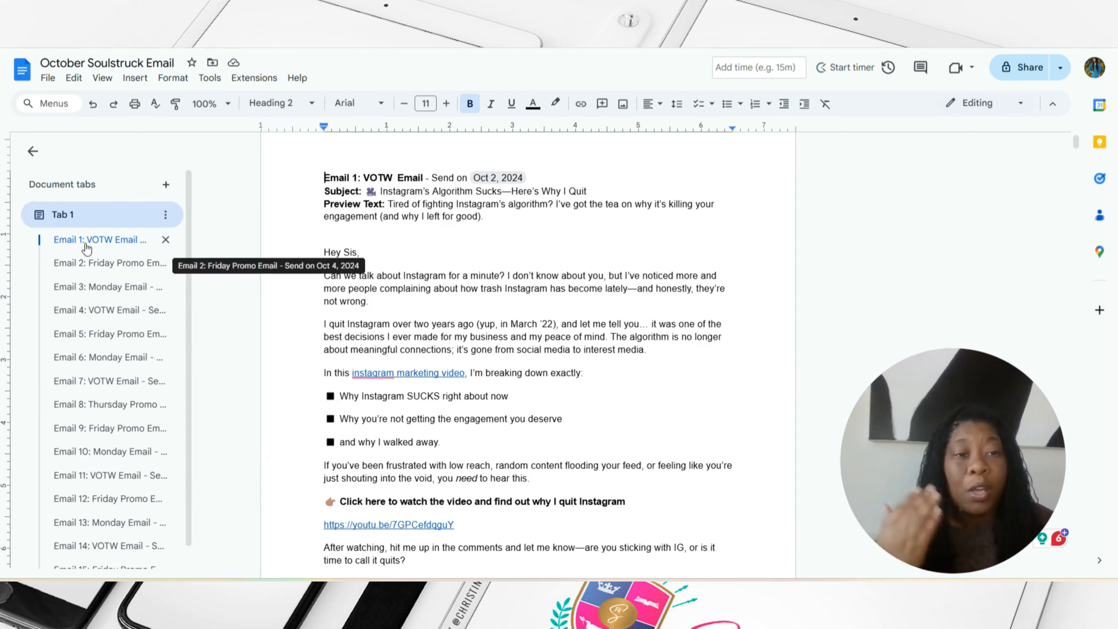
{"action": "left_click", "coordinate": [80, 292]}
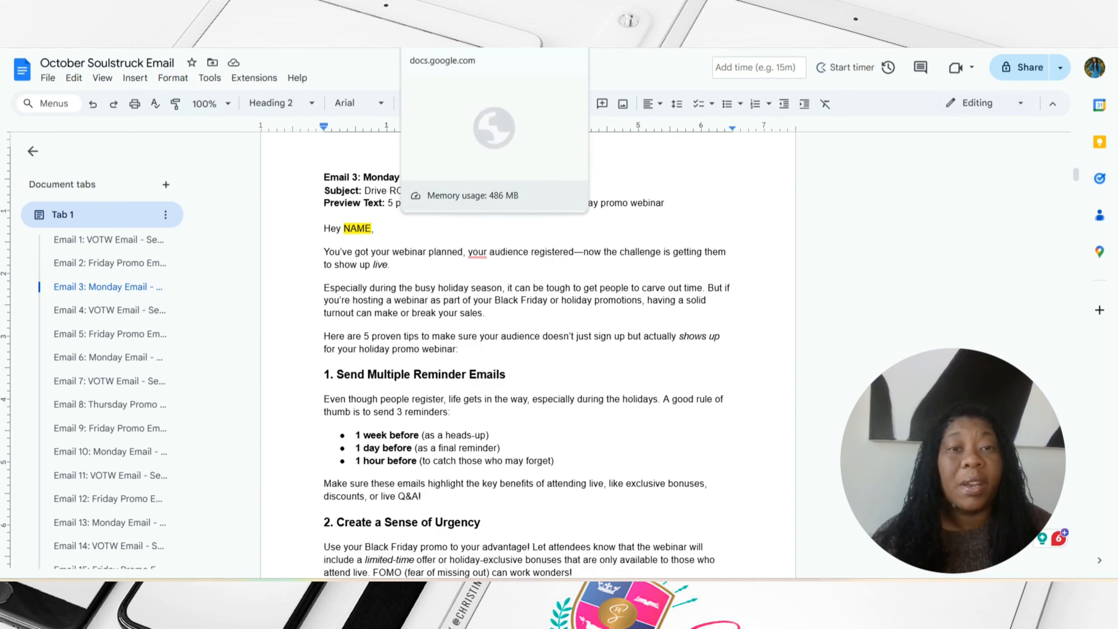
Switch to the November Soulstruck Emails document and review the email outlines under the Week 1 to Week 4 subtabs.
{"action": "left_click", "coordinate": [440, 17]}
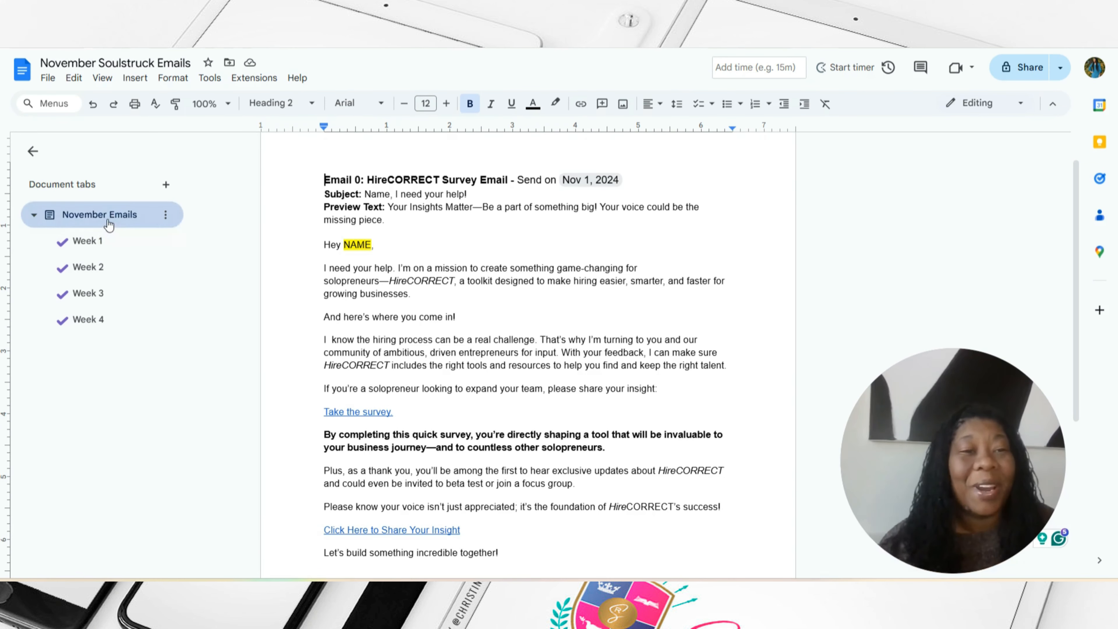
{"action": "left_click", "coordinate": [83, 249]}
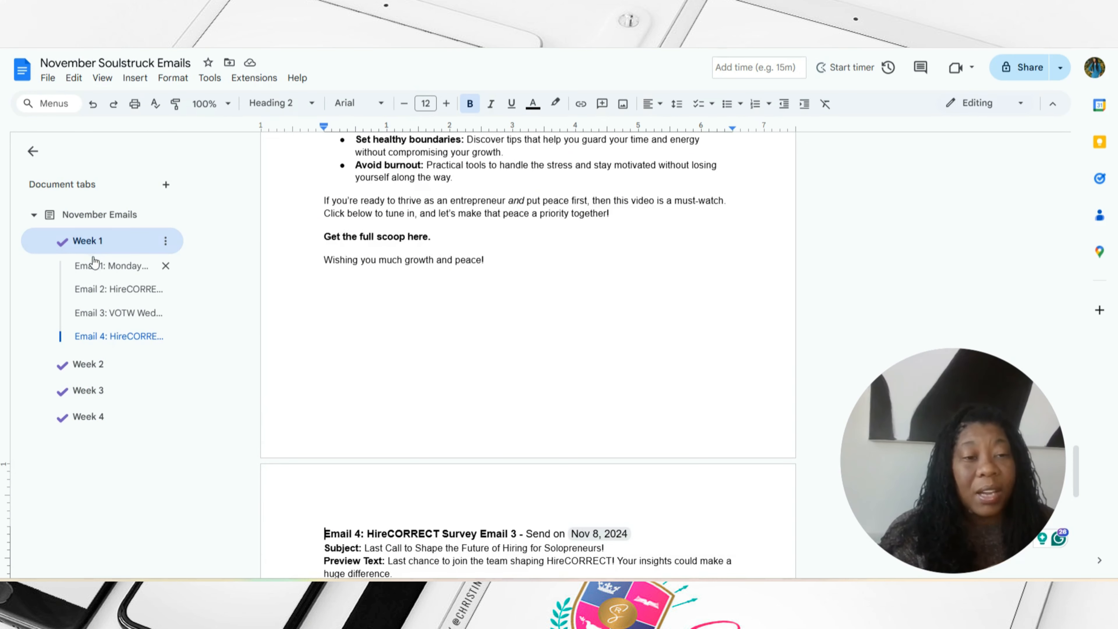
{"action": "left_click", "coordinate": [100, 269]}
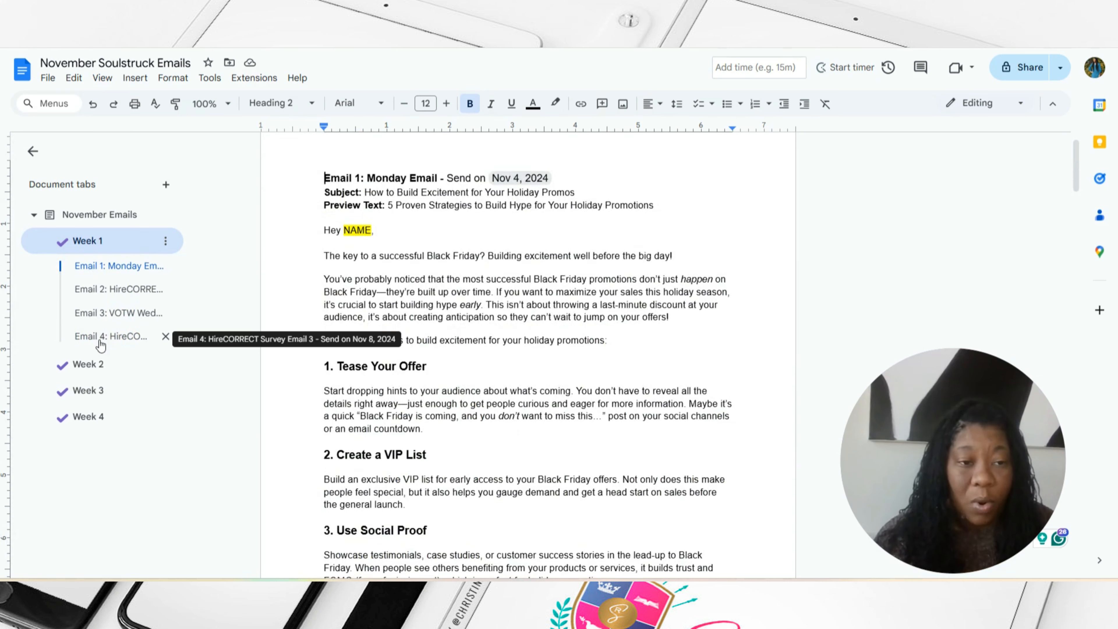
{"action": "left_click", "coordinate": [87, 375]}
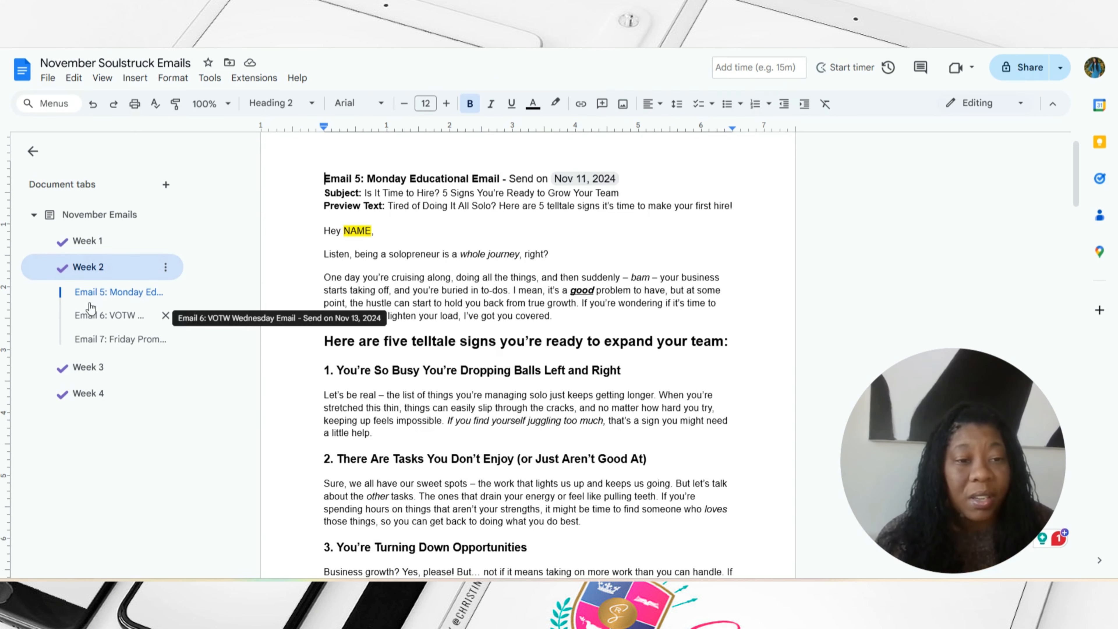
{"action": "left_click", "coordinate": [99, 291]}
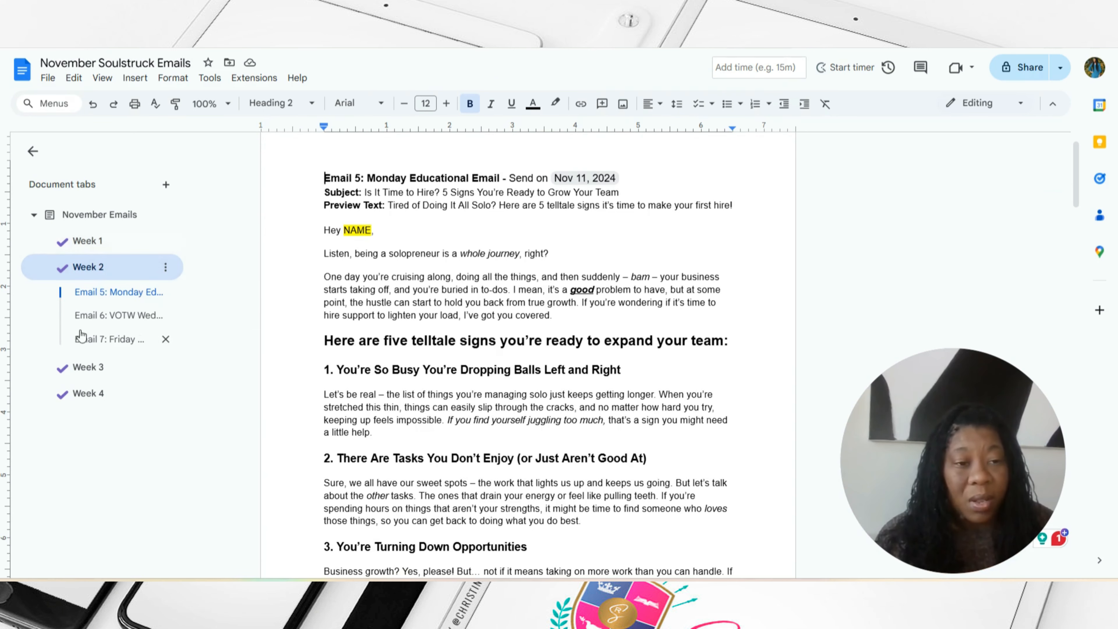
{"action": "left_click", "coordinate": [86, 369]}
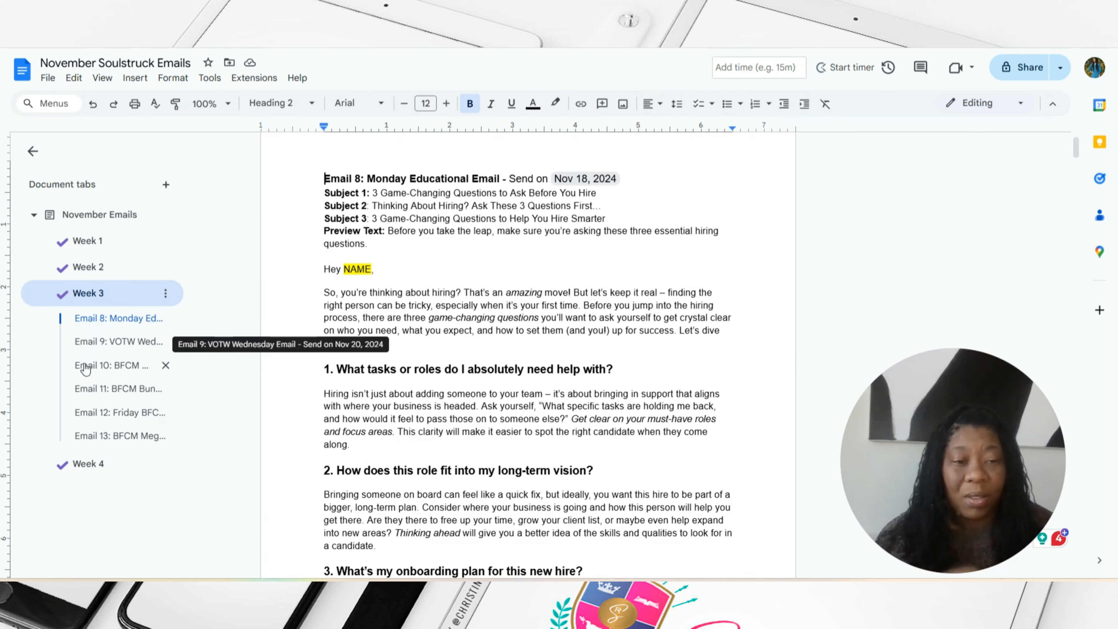
{"action": "left_click", "coordinate": [82, 464]}
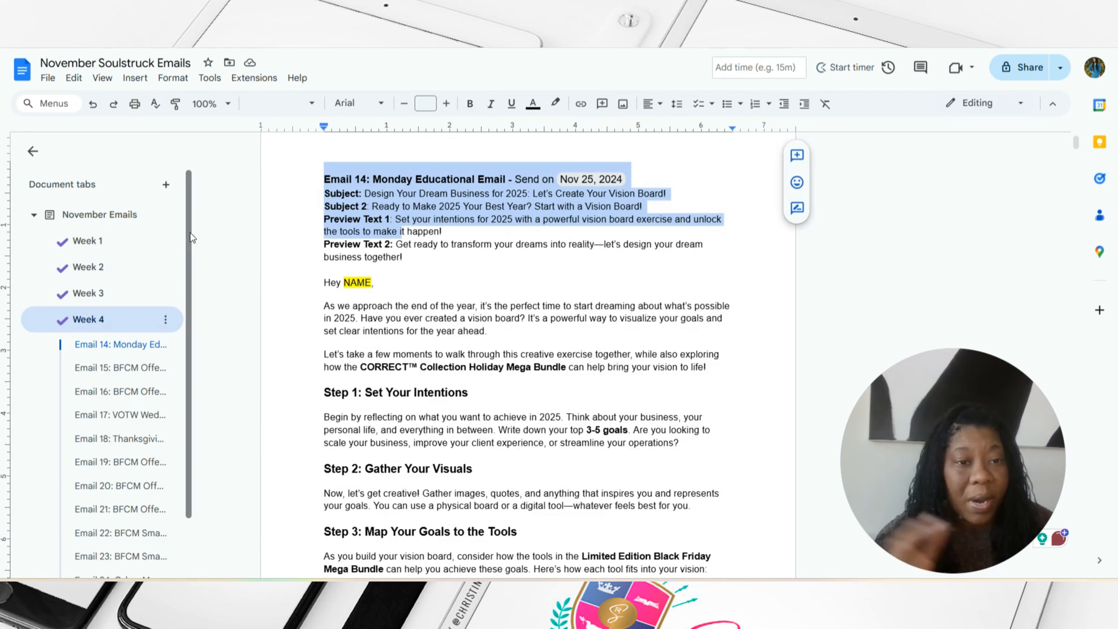
{"action": "left_click_drag", "start_coordinate": [191, 233], "coordinate": [205, 347]}
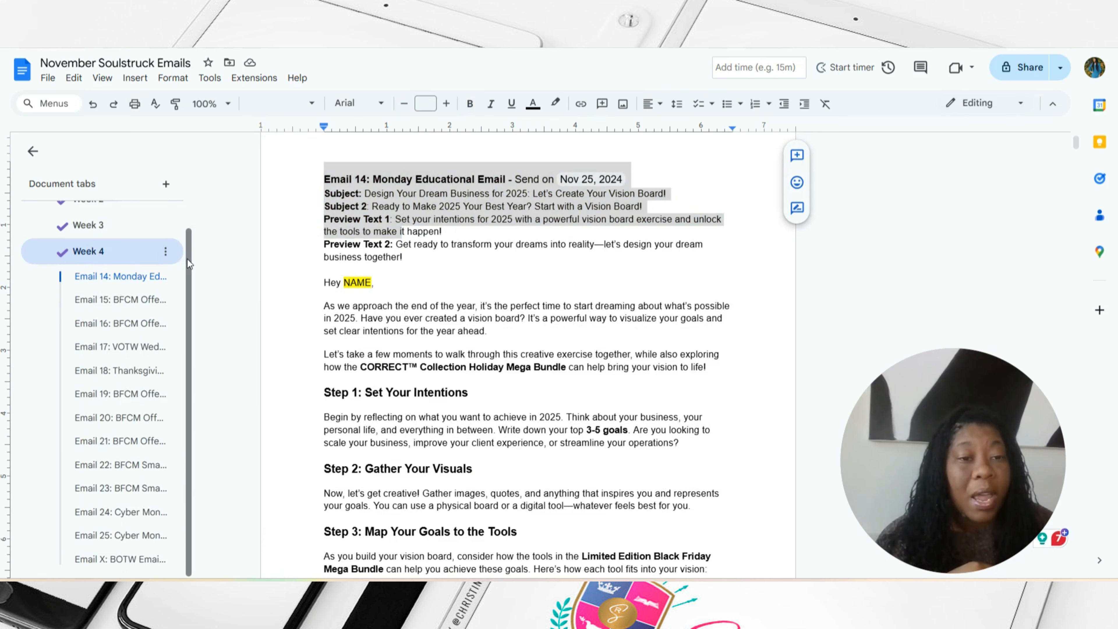
{"action": "left_click_drag", "start_coordinate": [187, 259], "coordinate": [218, 184]}
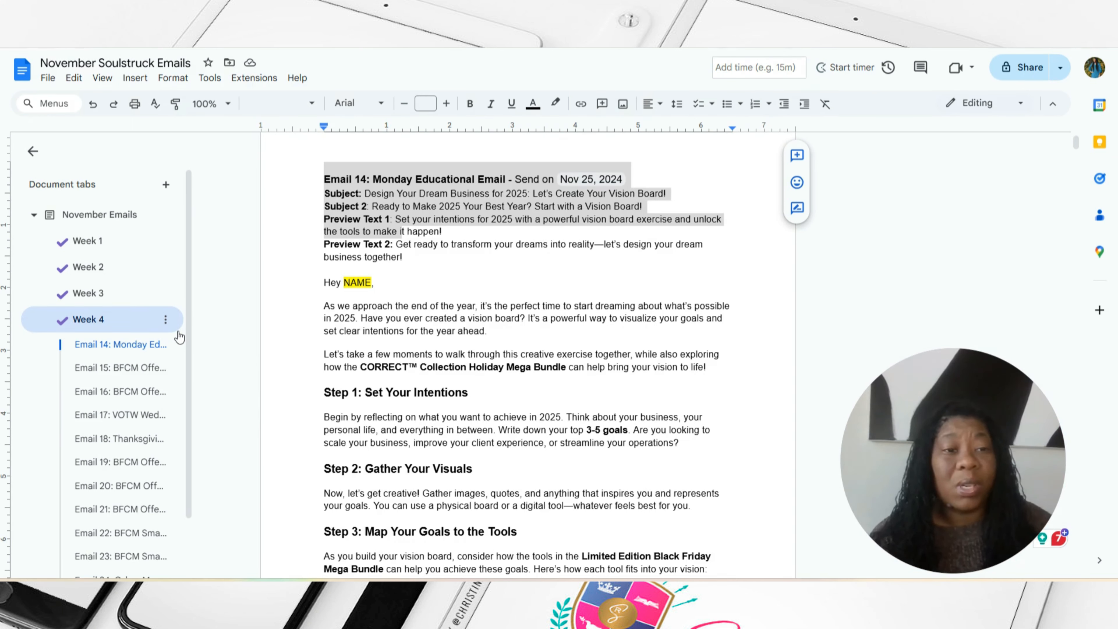
Collapse and expand the Week 4 outline and jump between its emails, including Email 14 and Email 15.
{"action": "left_click", "coordinate": [88, 321]}
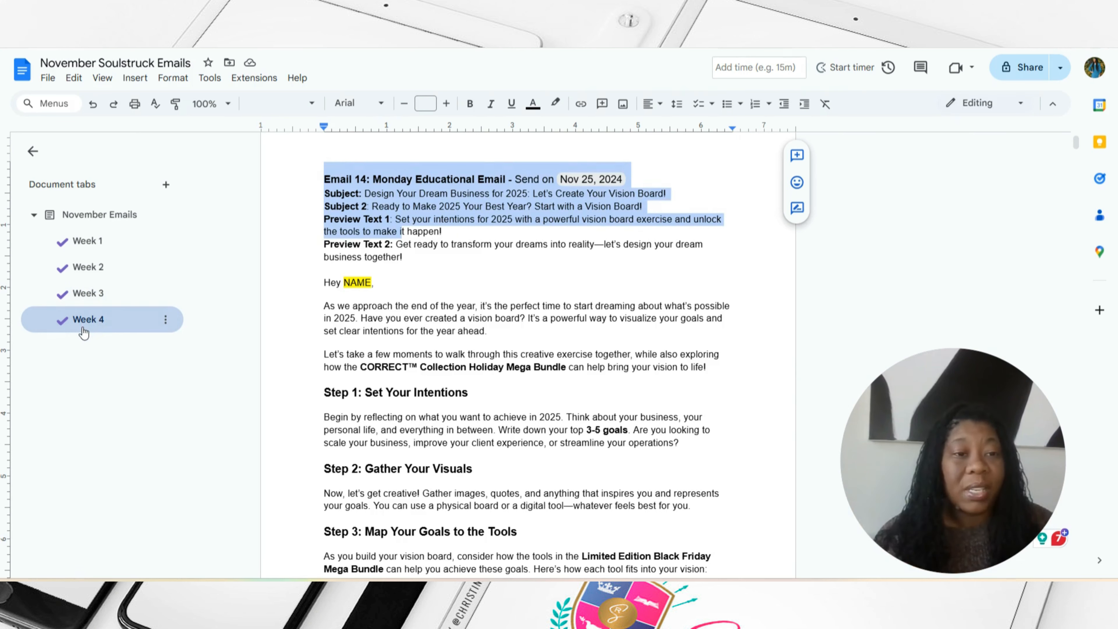
{"action": "left_click", "coordinate": [84, 328]}
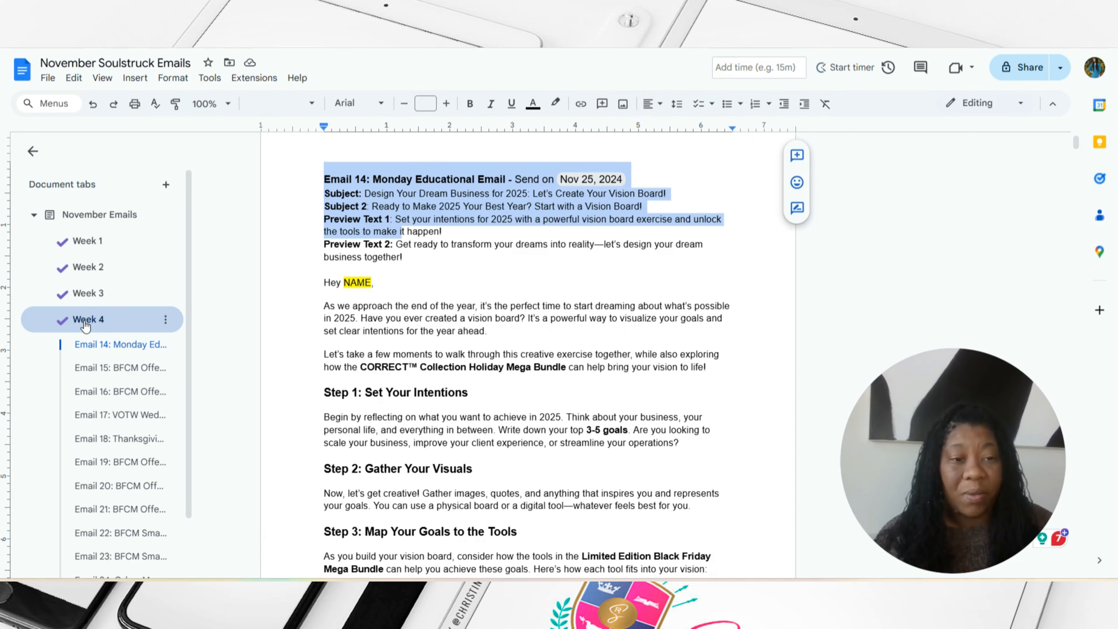
{"action": "left_click", "coordinate": [97, 350]}
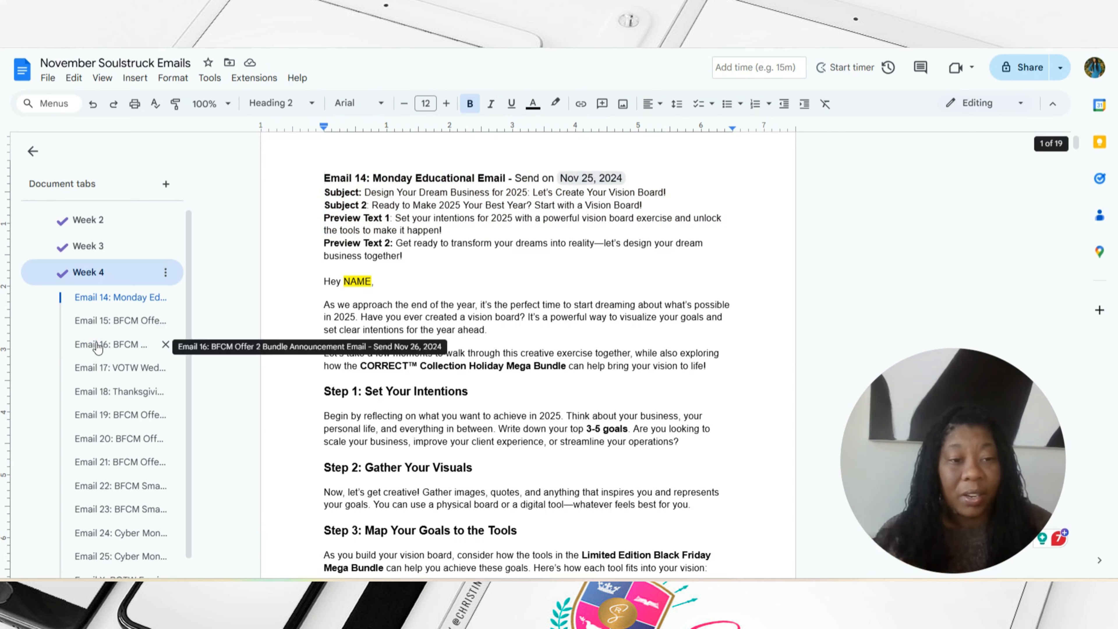
{"action": "left_click", "coordinate": [101, 325]}
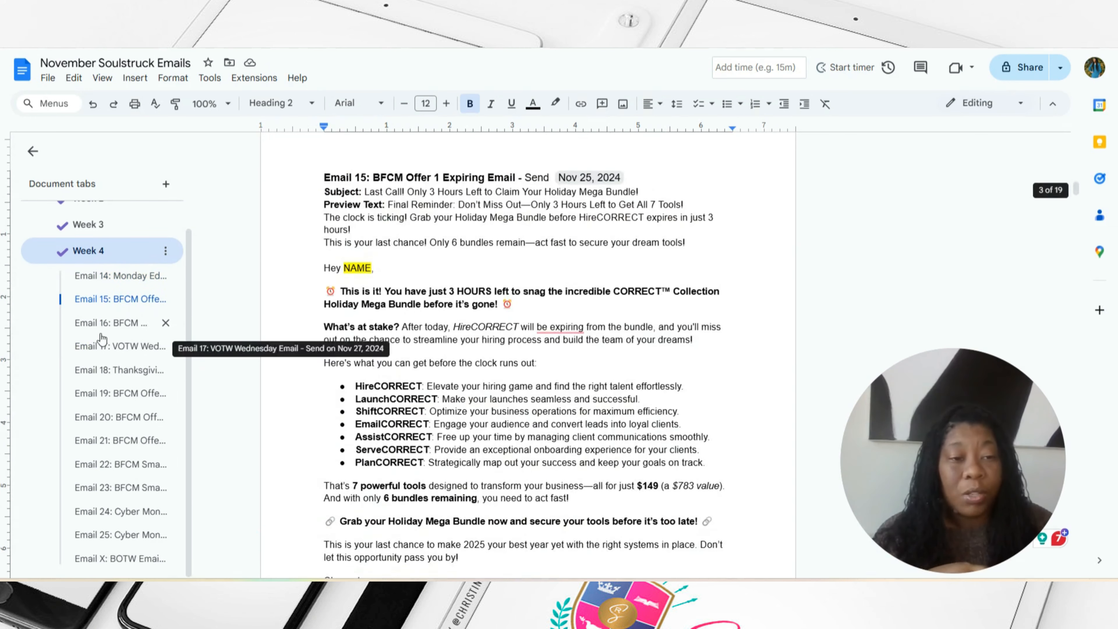
{"action": "left_click", "coordinate": [103, 347]}
{"action": "left_click", "coordinate": [102, 281]}
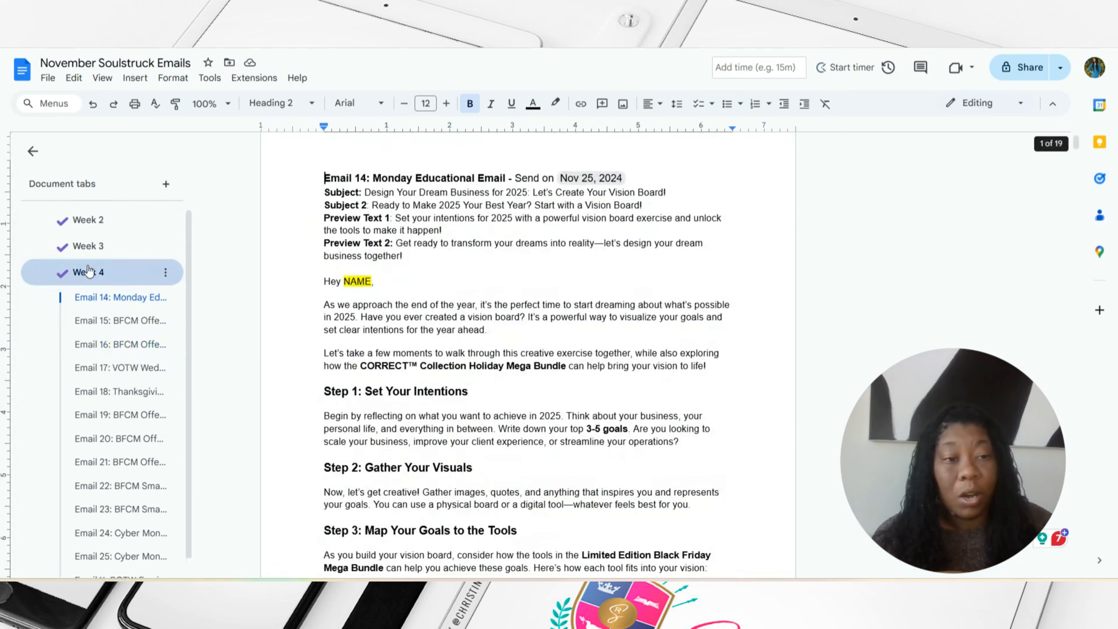
{"action": "left_click", "coordinate": [89, 278]}
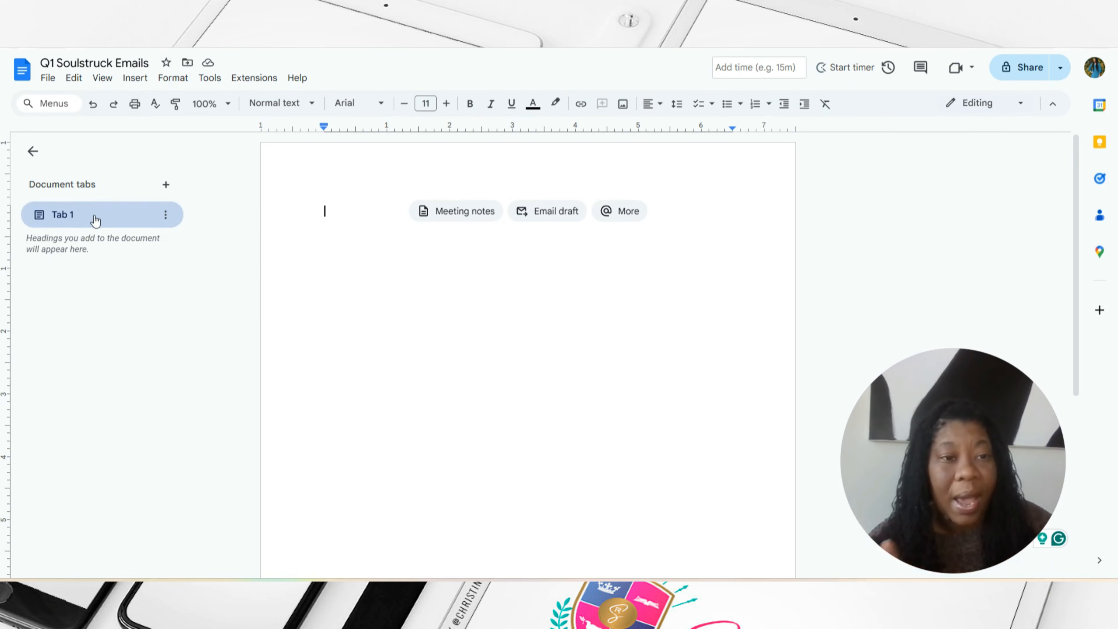
Rename the first document tab of Q1 Soulstruck Emails as "January Email".
{"action": "left_click", "coordinate": [164, 215]}
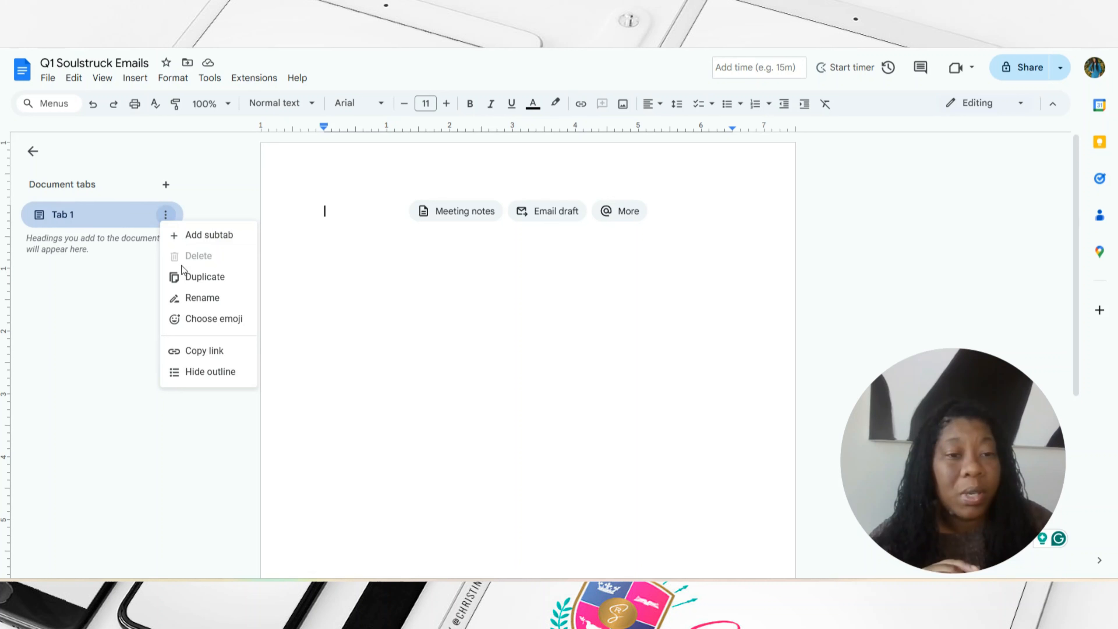
{"action": "left_click", "coordinate": [200, 298]}
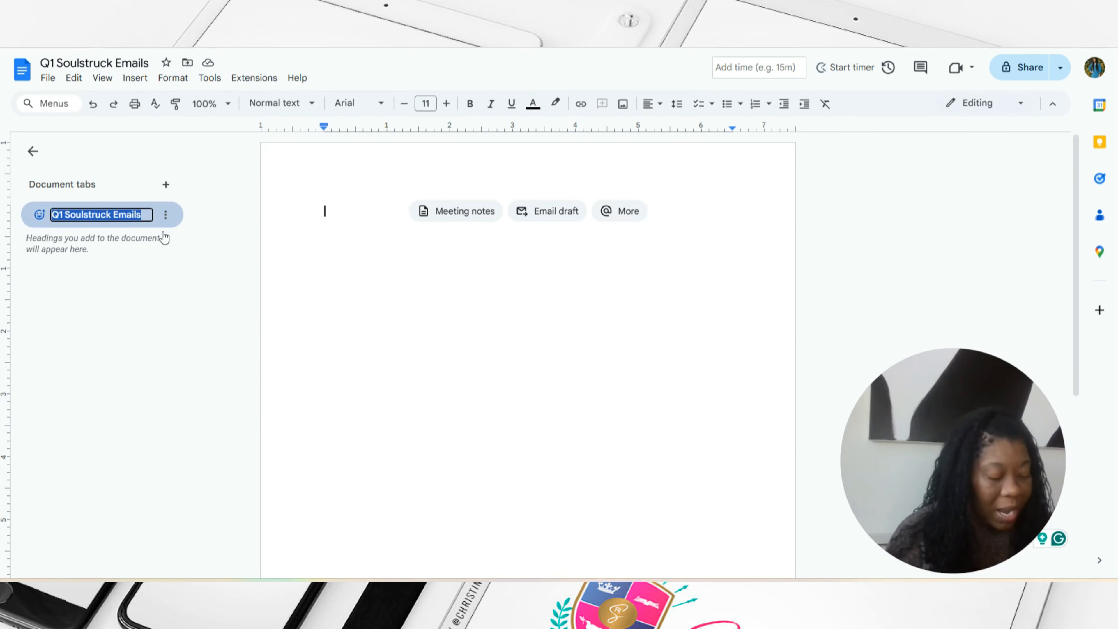
{"action": "type", "text": "J"}
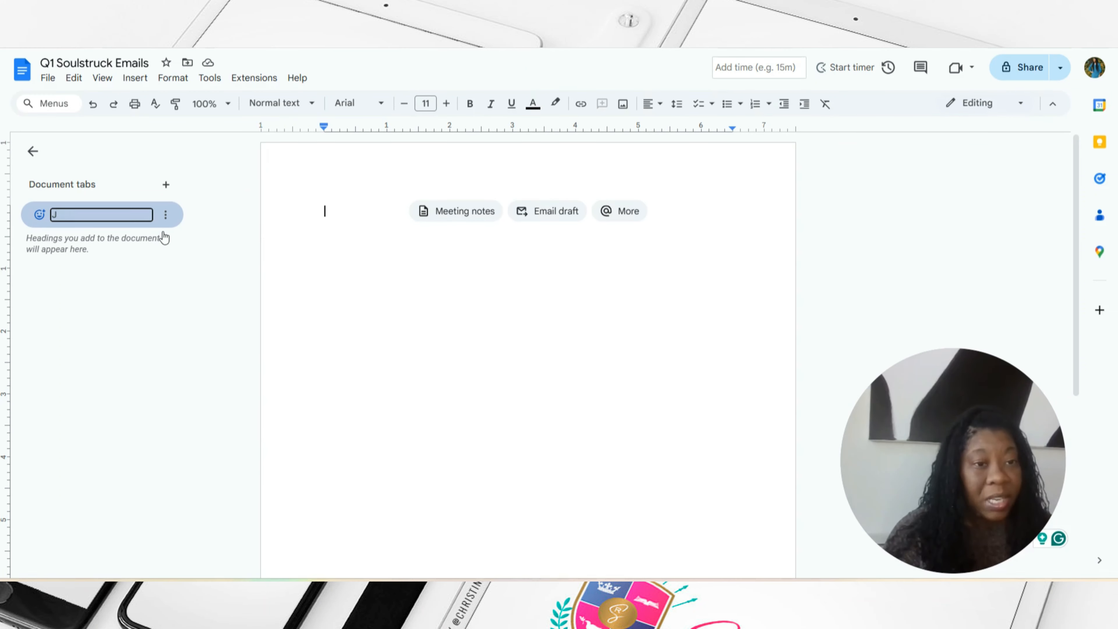
{"action": "type", "text": "anuary Email"}
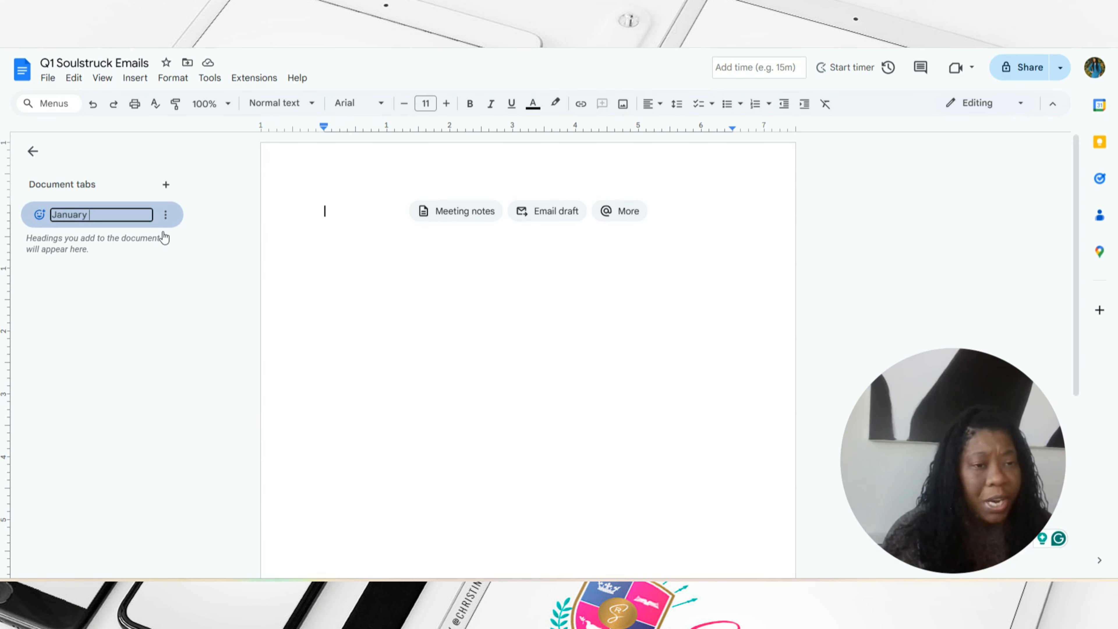
{"action": "key", "text": "Return"}
Add a second document tab and name it "February Emails".
{"action": "left_click", "coordinate": [168, 186]}
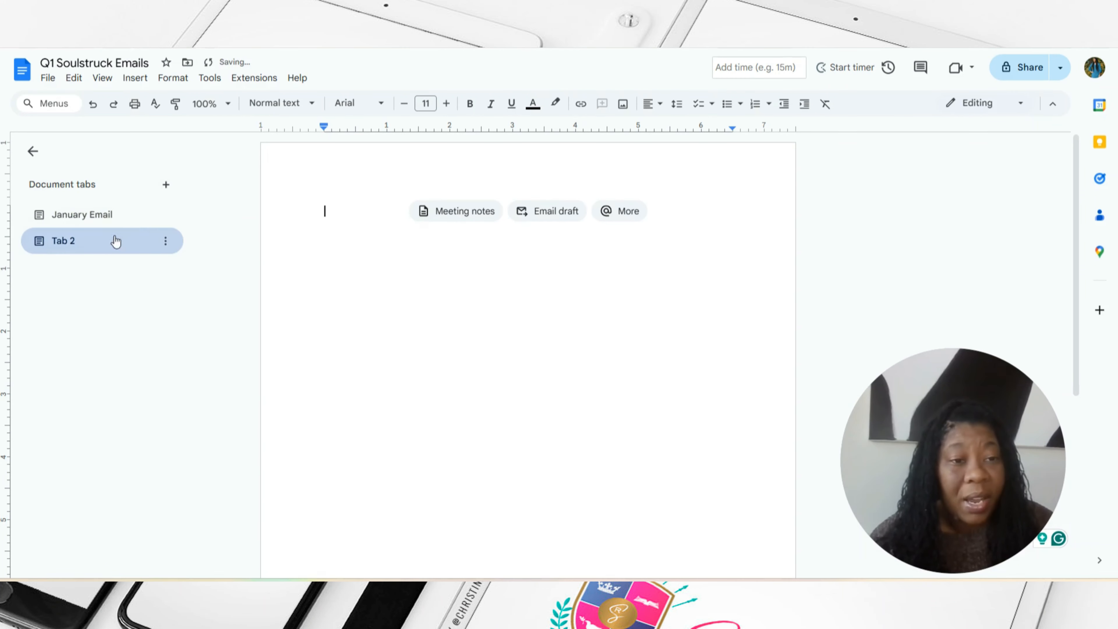
{"action": "left_click", "coordinate": [166, 240]}
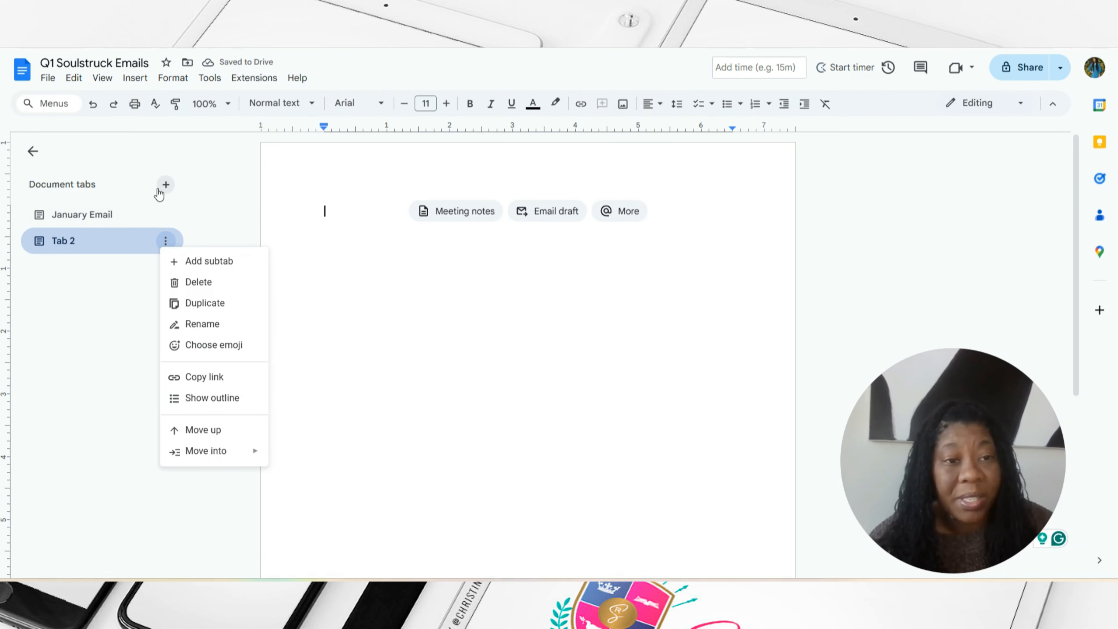
{"action": "left_click", "coordinate": [207, 327]}
{"action": "type", "text": "Feb"}
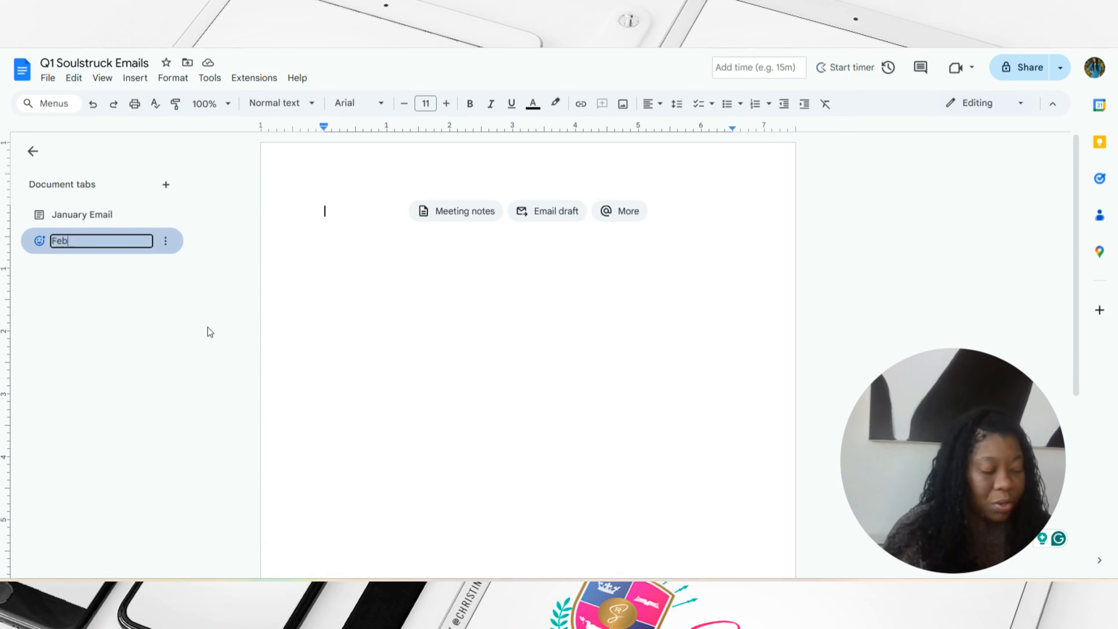
{"action": "type", "text": "ruary "}
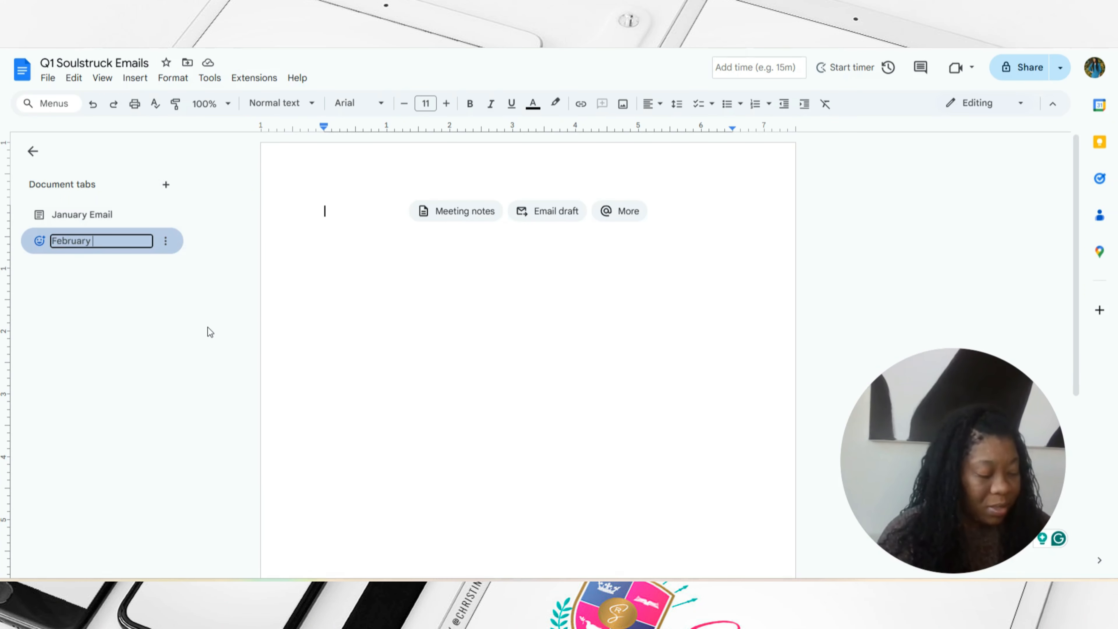
{"action": "type", "text": "Emails"}
{"action": "key", "text": "Return"}
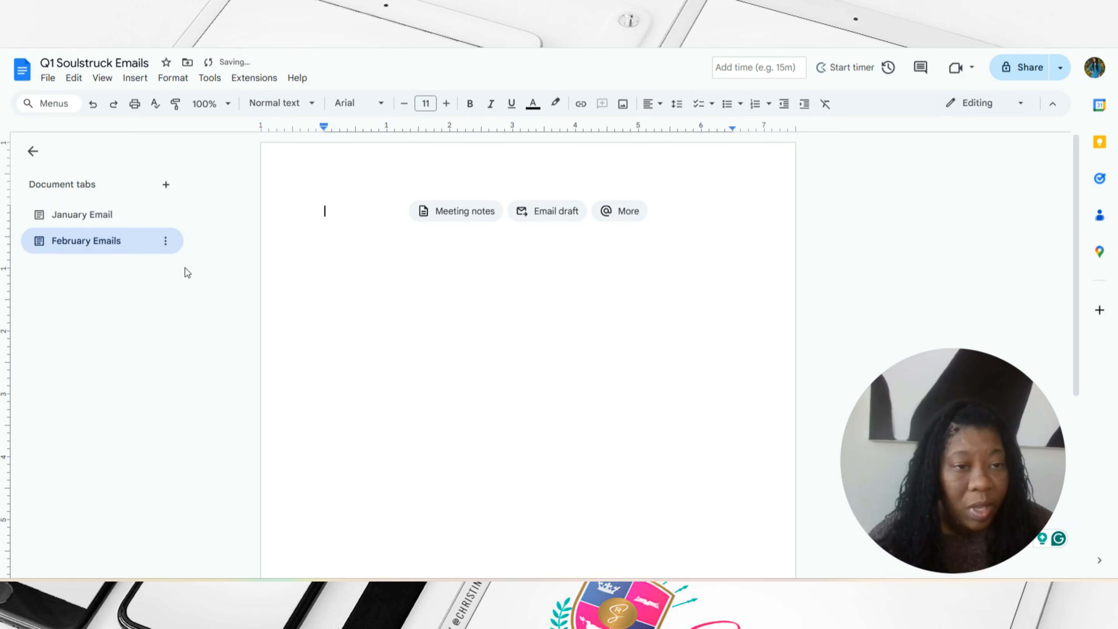
Add a third document tab and name it "March Emails".
{"action": "left_click", "coordinate": [166, 185]}
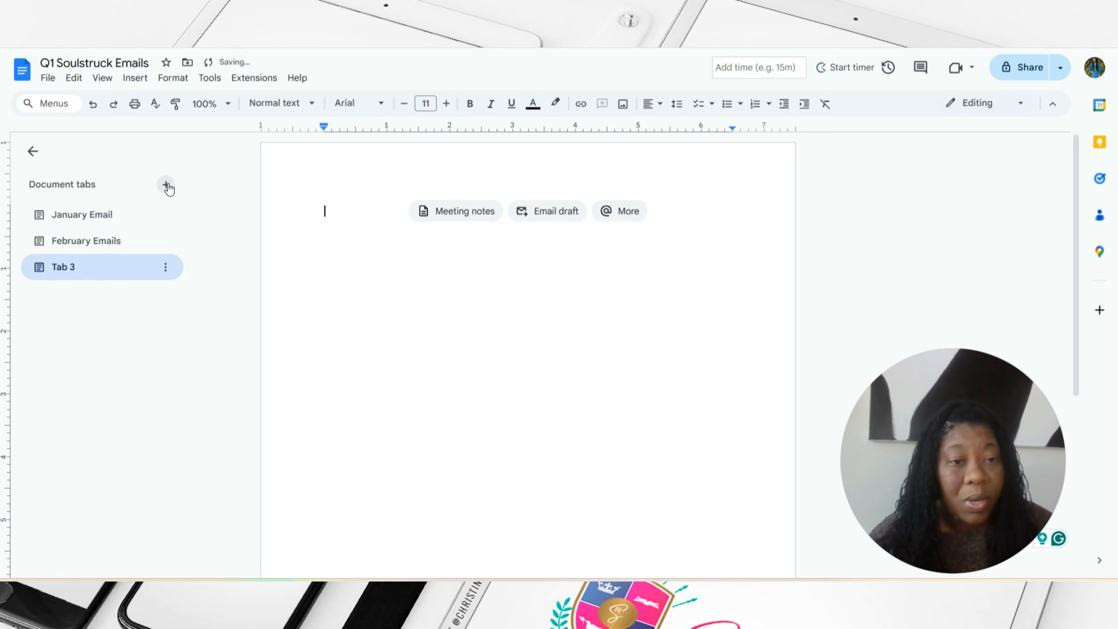
{"action": "left_click", "coordinate": [164, 267]}
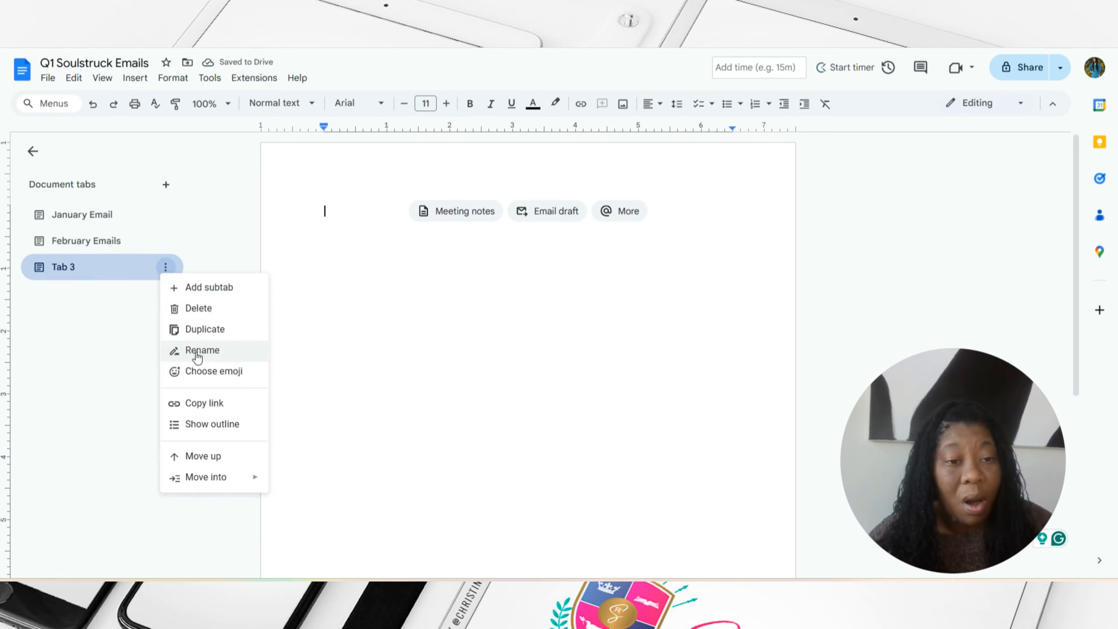
{"action": "left_click", "coordinate": [199, 352]}
{"action": "type", "text": "Mar"}
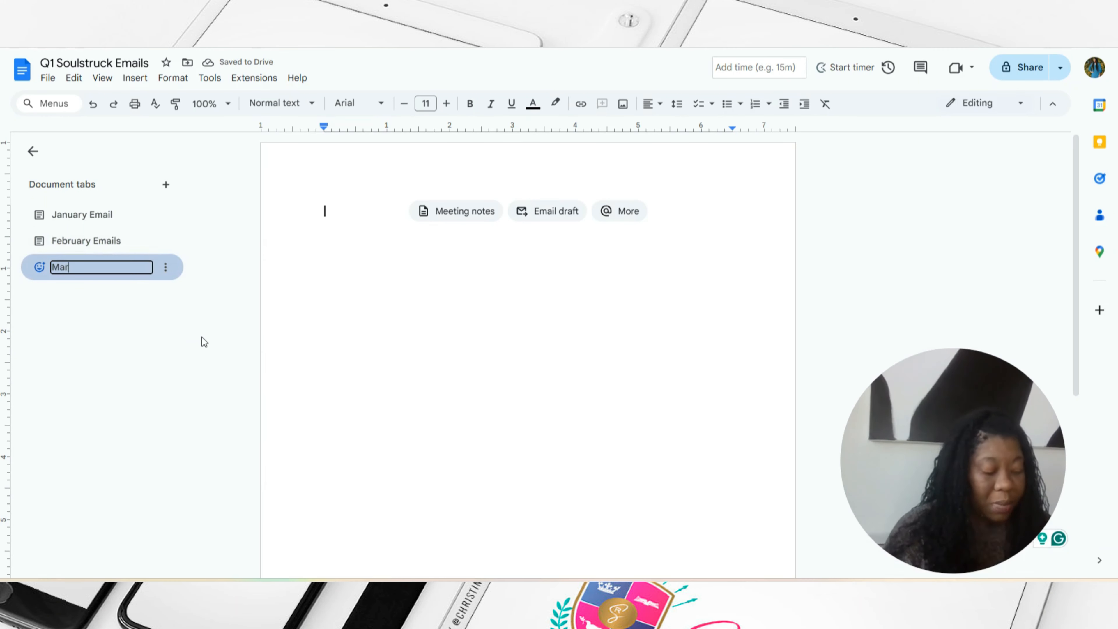
{"action": "type", "text": "ch Emails"}
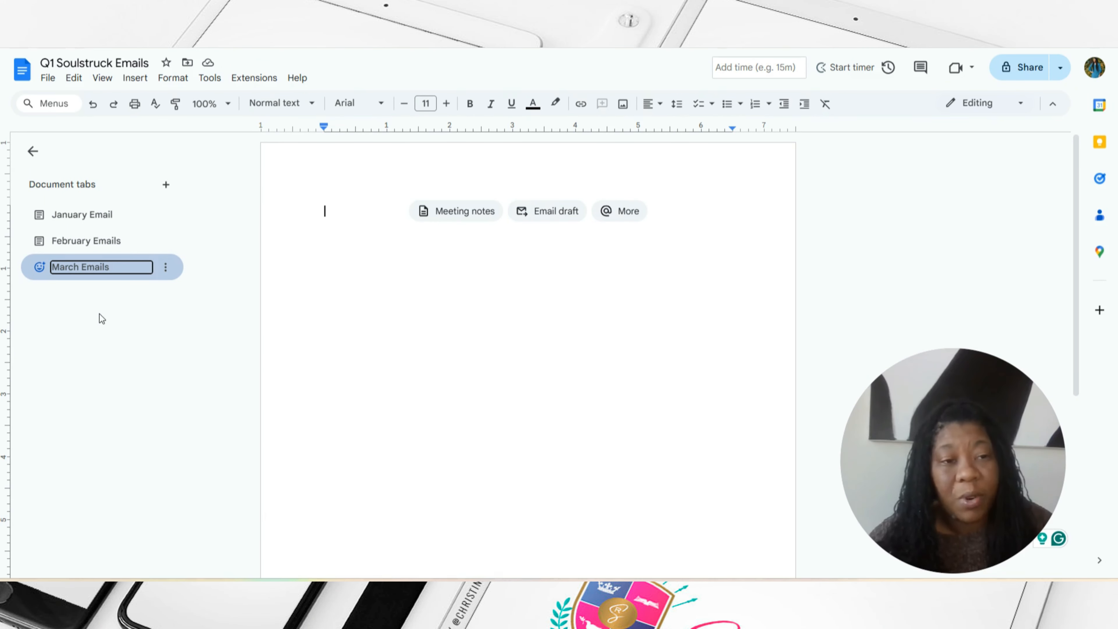
Confirm the March Emails tab name and add a subtab named "Week 1" under the January Email tab.
{"action": "key", "text": "Return"}
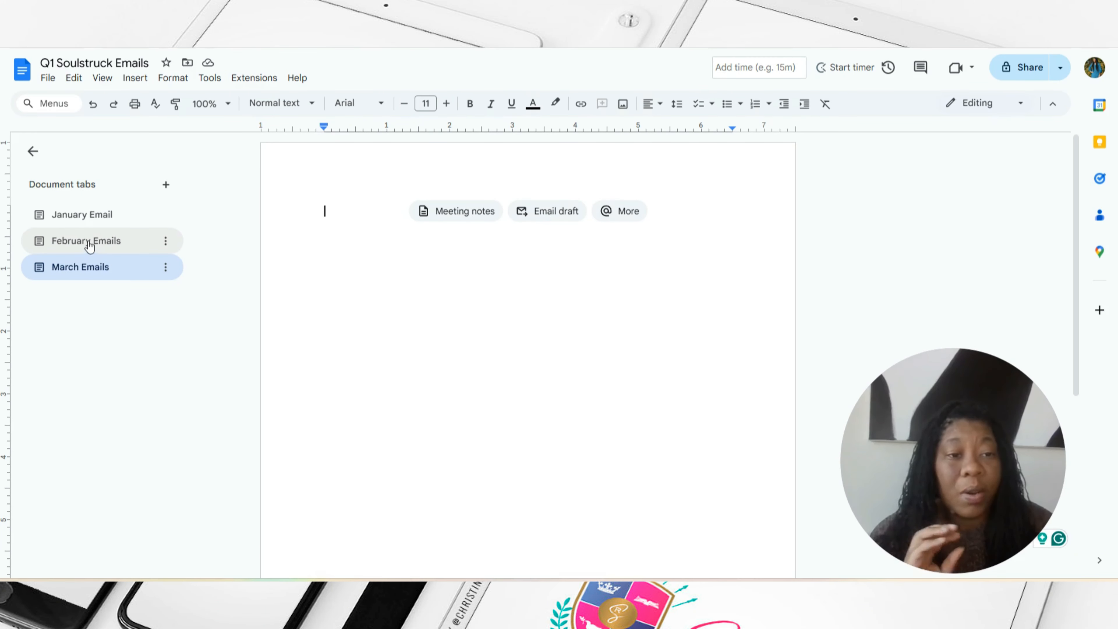
{"action": "left_click", "coordinate": [165, 216]}
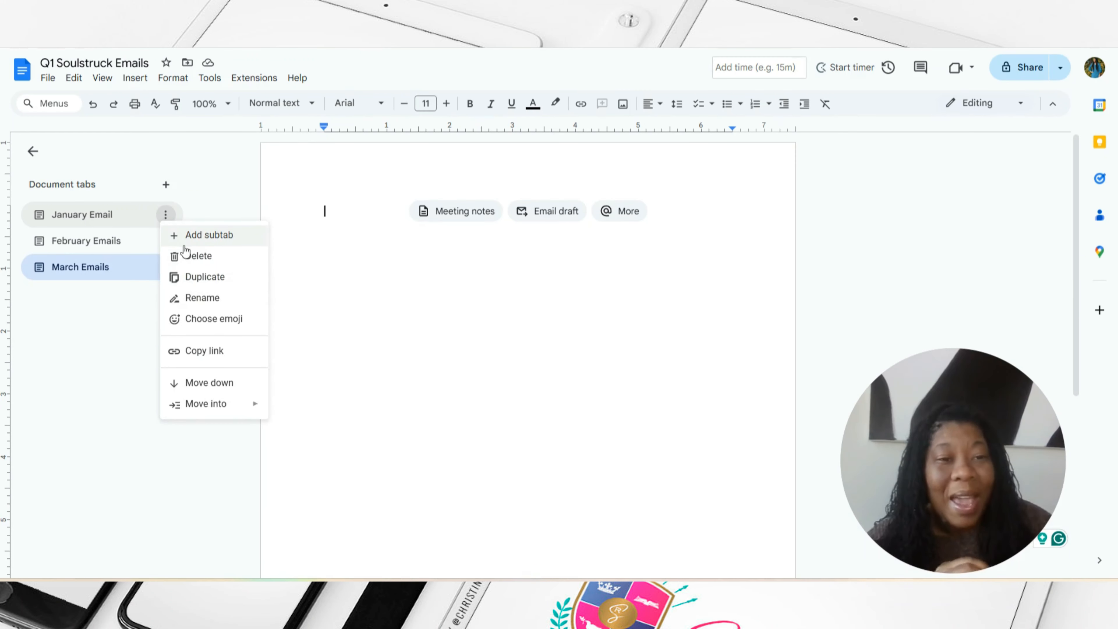
{"action": "left_click", "coordinate": [200, 236]}
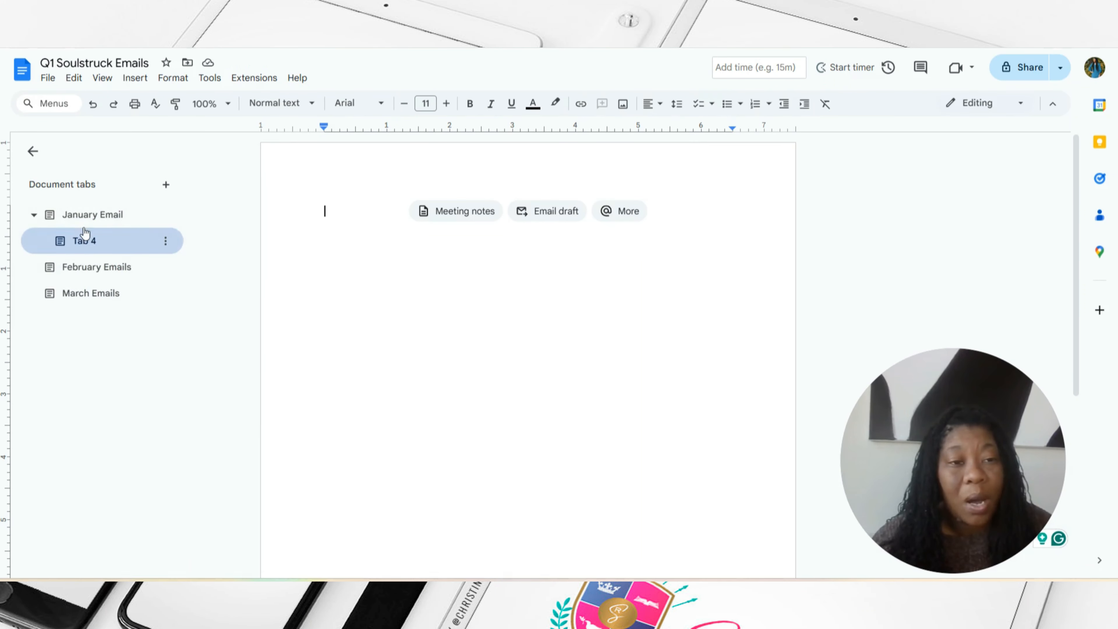
{"action": "left_click", "coordinate": [165, 241]}
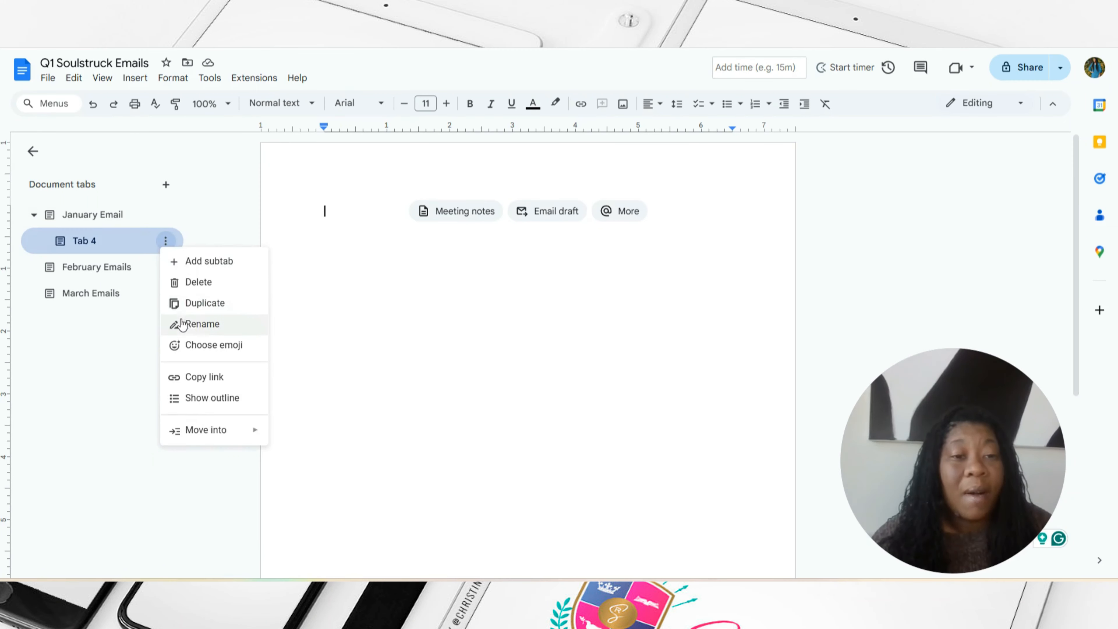
{"action": "left_click", "coordinate": [205, 324]}
{"action": "type", "text": "W"}
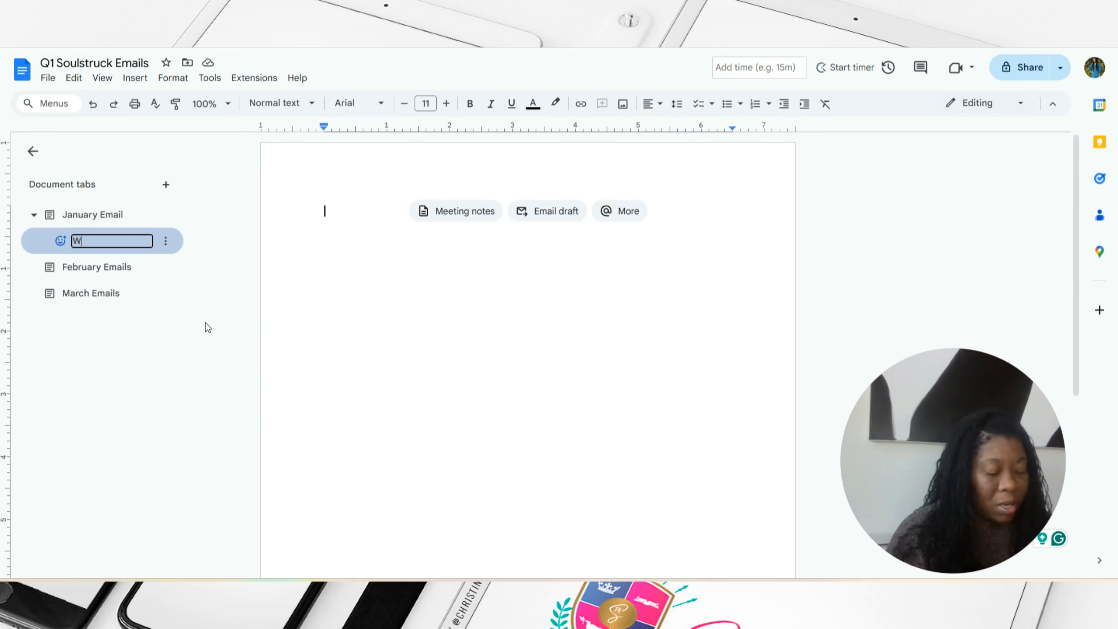
{"action": "type", "text": "eek 1"}
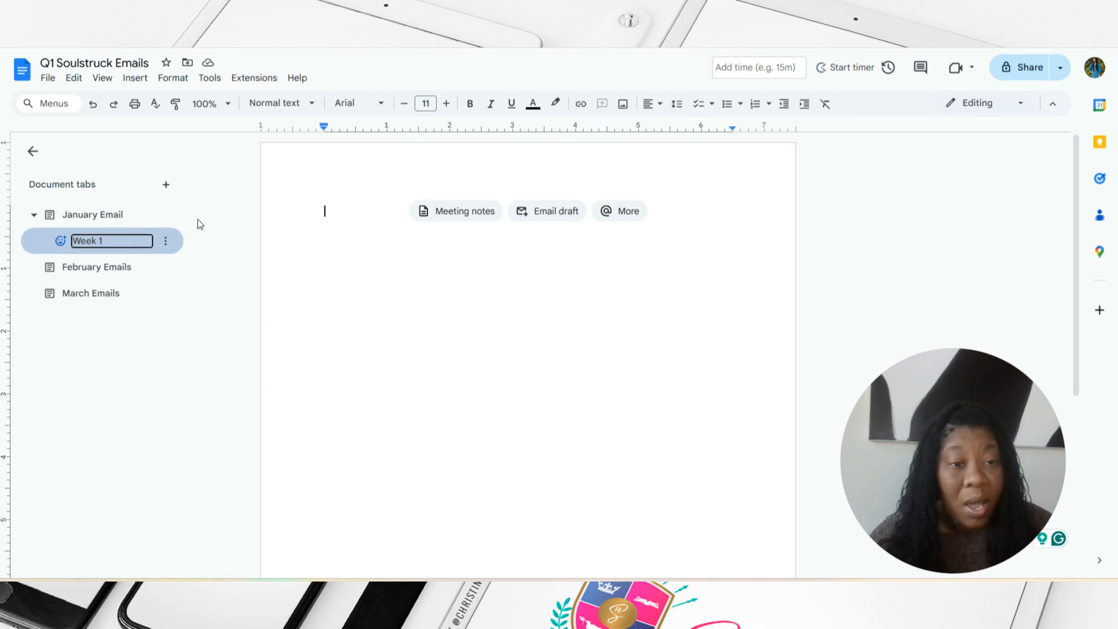
Add a second subtab under the January Email tab and name it "Week 2".
{"action": "left_click", "coordinate": [165, 214]}
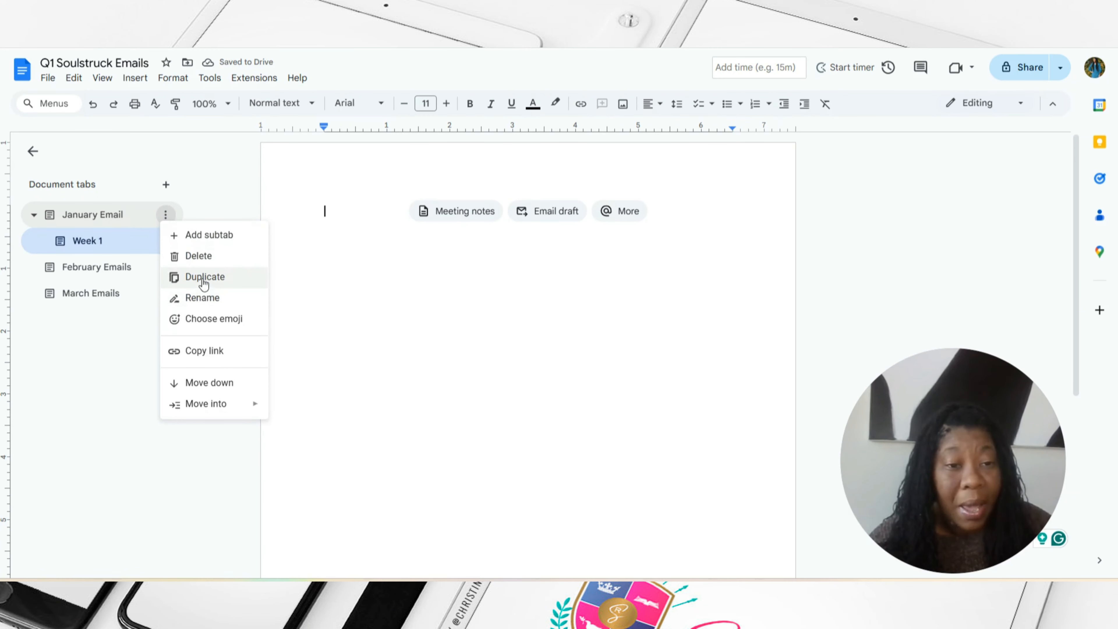
{"action": "left_click", "coordinate": [216, 235]}
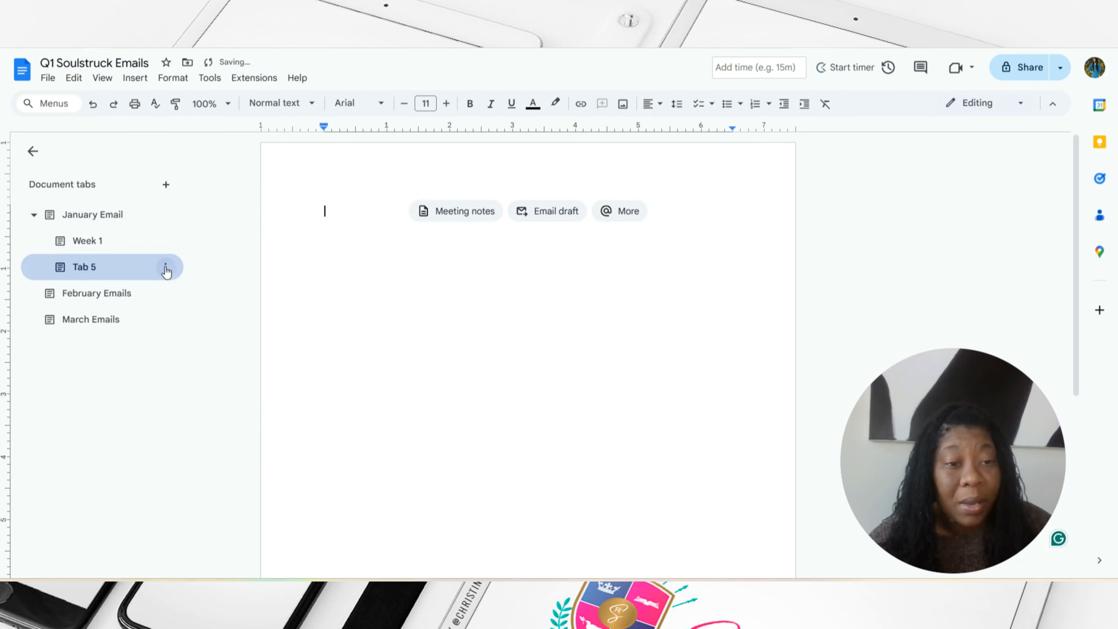
{"action": "left_click", "coordinate": [165, 267]}
{"action": "left_click", "coordinate": [202, 347]}
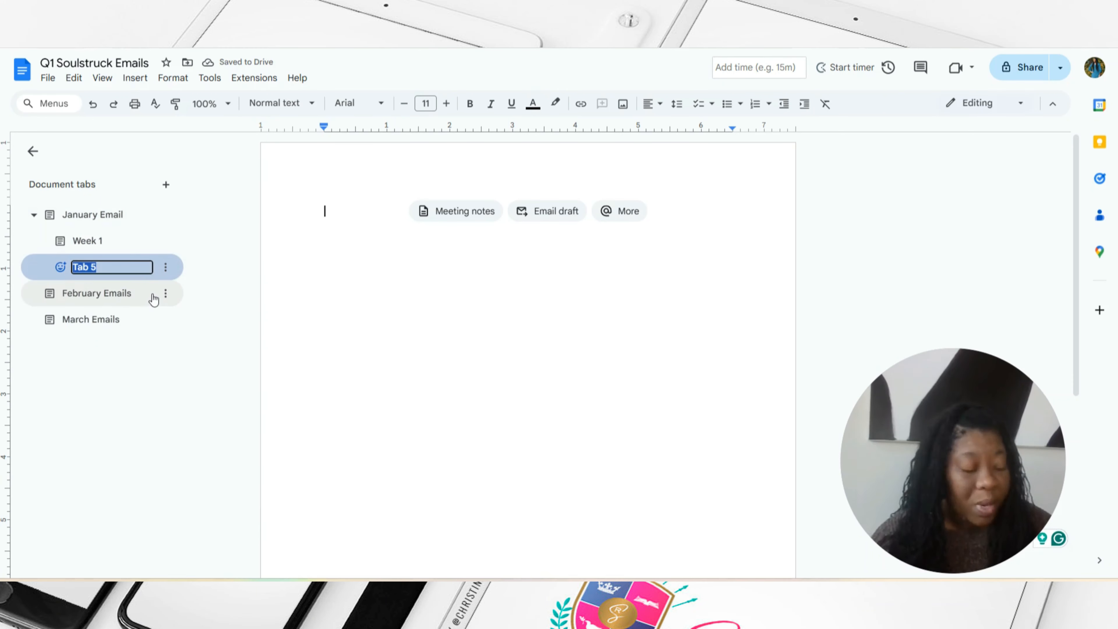
{"action": "type", "text": "Week 2"}
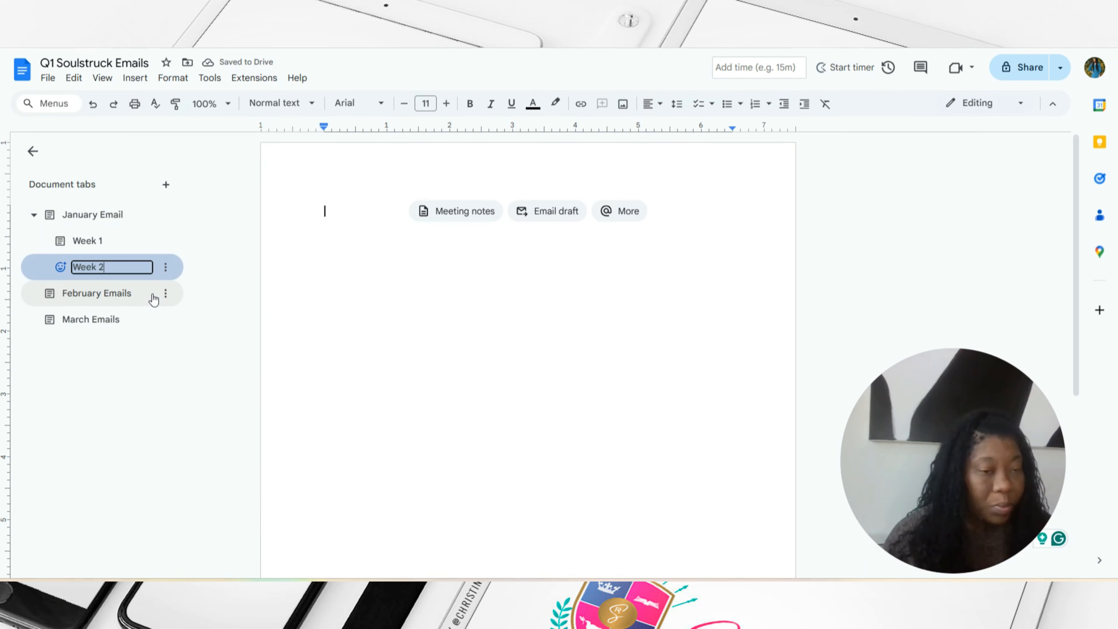
{"action": "key", "text": "Return"}
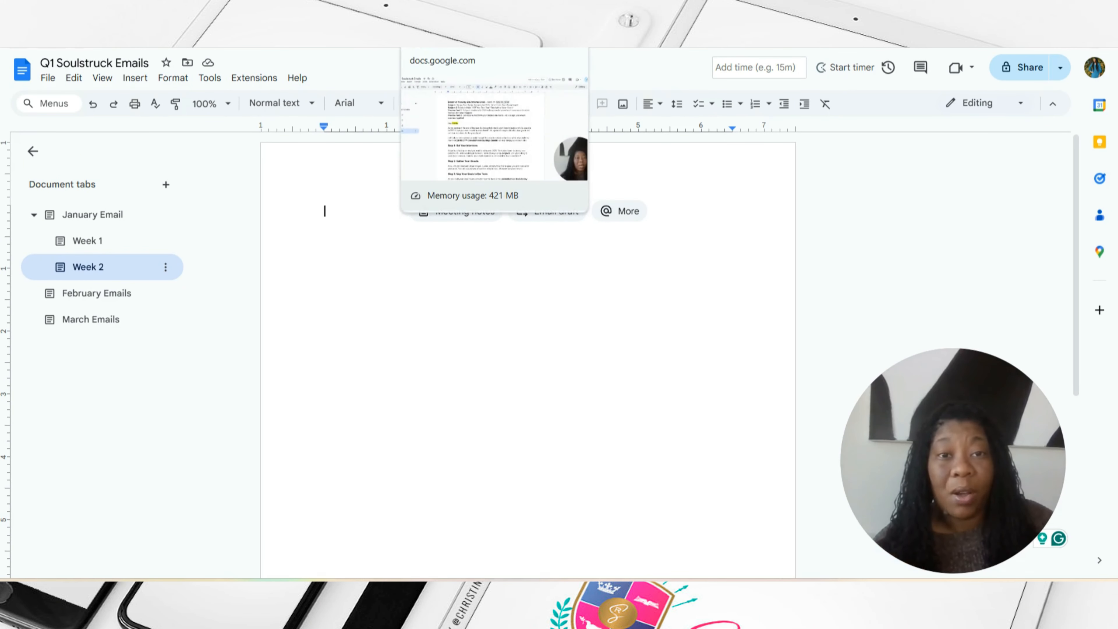
Switch to the November Soulstruck Emails document and go through the Week 1 outline from Email 1 to Email 4.
{"action": "left_click", "coordinate": [409, 31]}
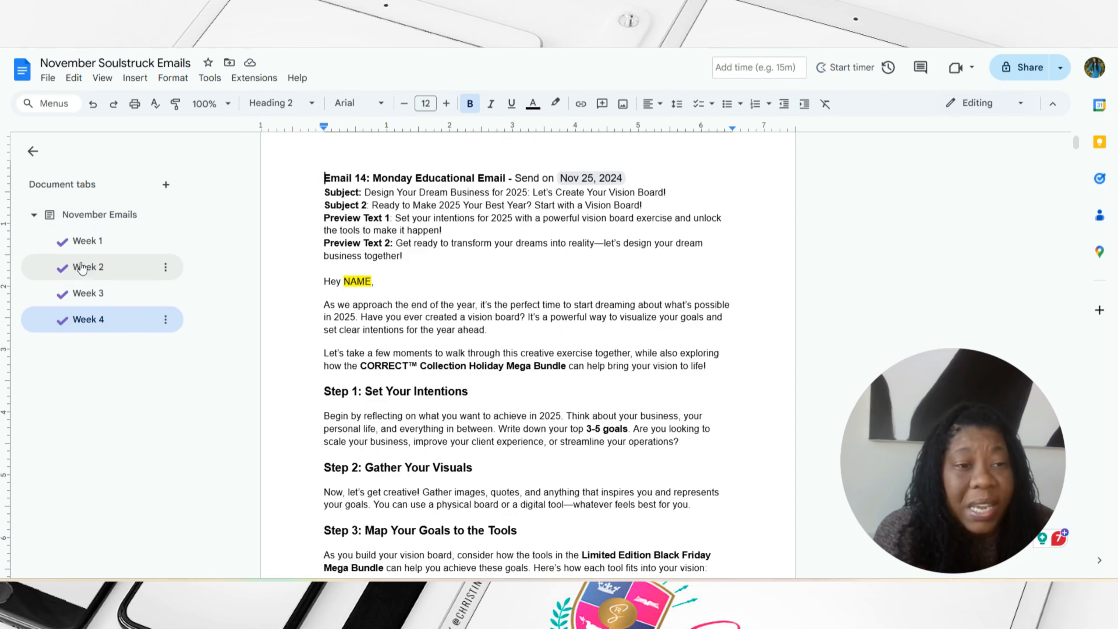
{"action": "left_click", "coordinate": [84, 246]}
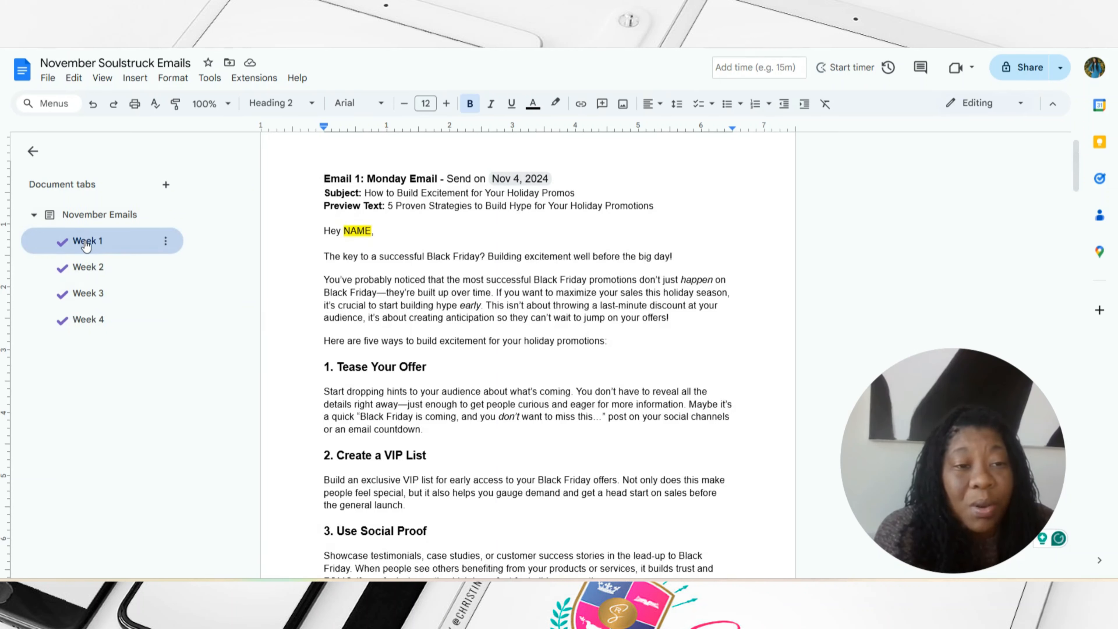
{"action": "left_click", "coordinate": [86, 246]}
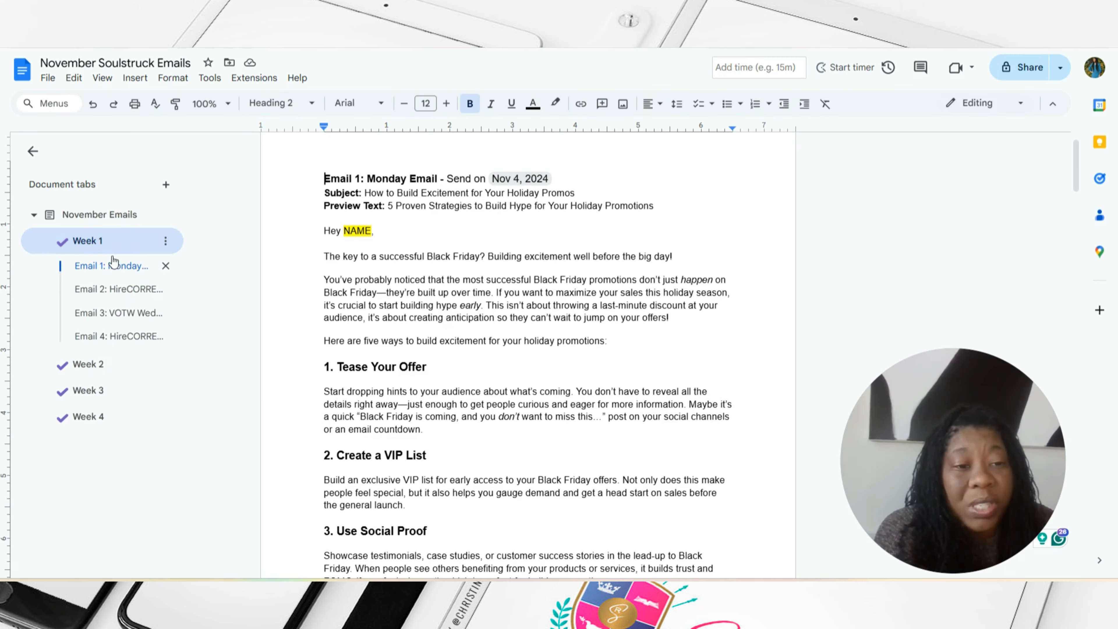
{"action": "left_click", "coordinate": [112, 267]}
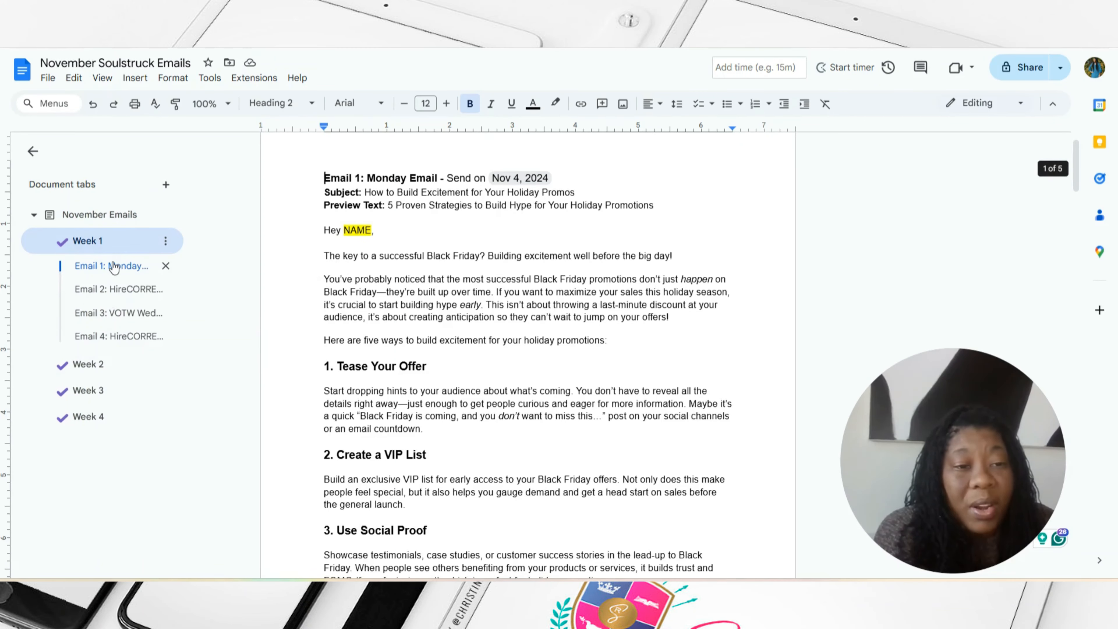
{"action": "left_click", "coordinate": [113, 299]}
{"action": "left_click", "coordinate": [116, 311]}
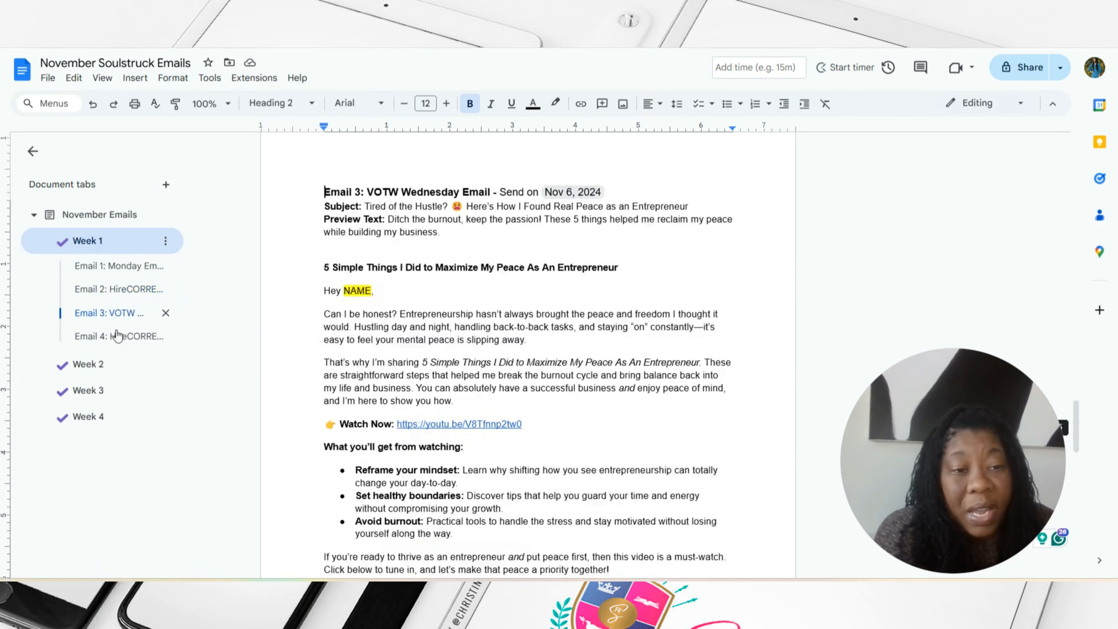
{"action": "left_click", "coordinate": [119, 342]}
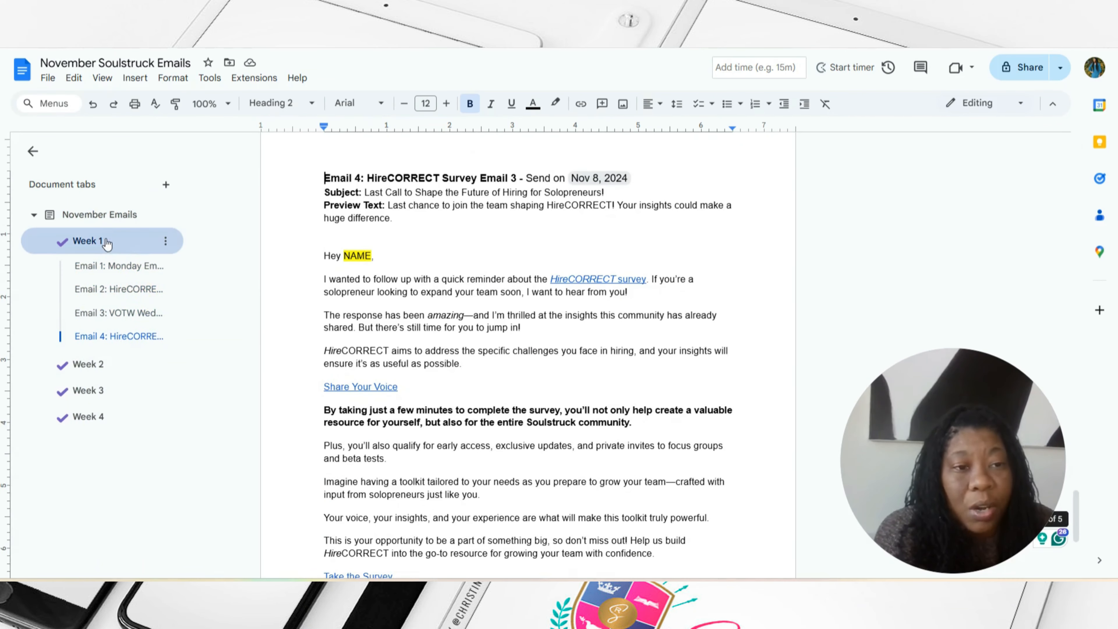
Look at the Week 3 outline in the November document and the email list under Tab 1 of October Soulstruck Email.
{"action": "left_click", "coordinate": [83, 391]}
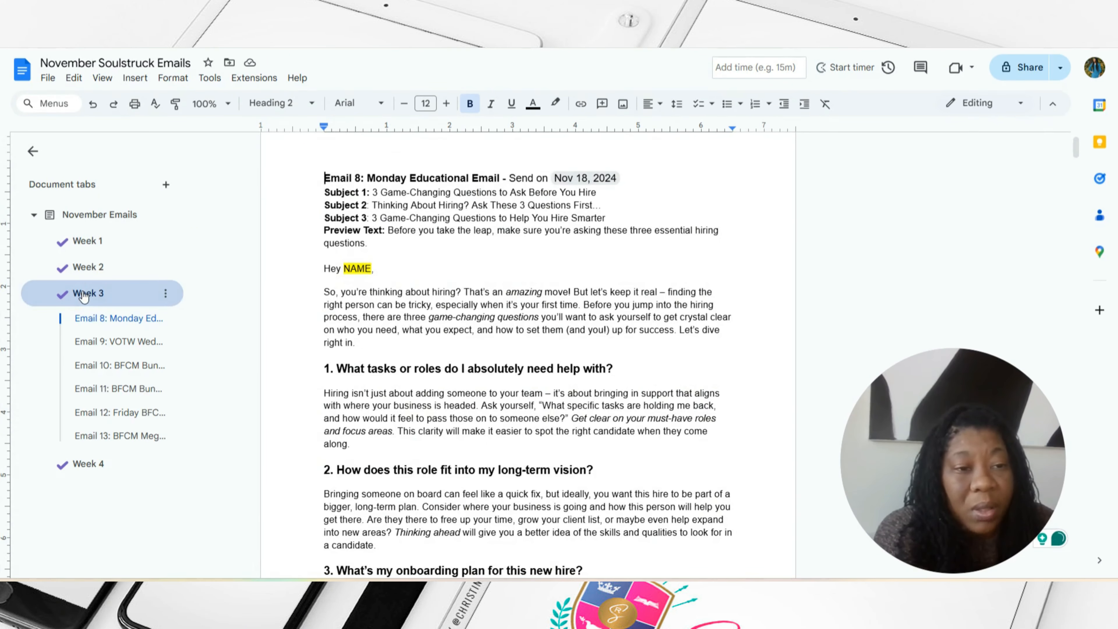
{"action": "left_click", "coordinate": [104, 369]}
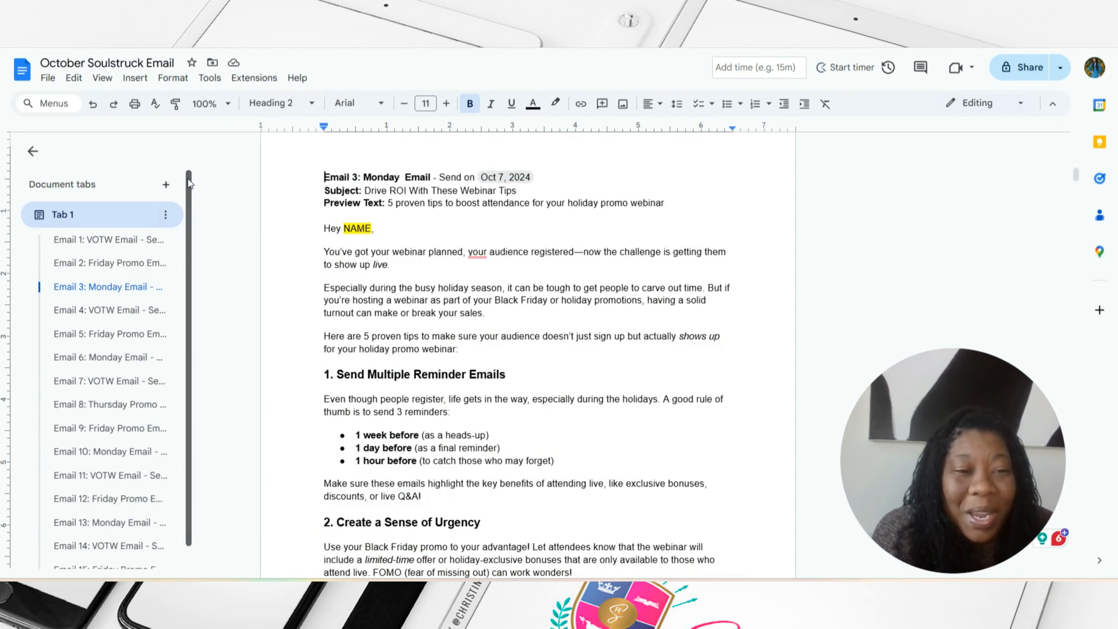
{"action": "scroll", "coordinate": [188, 214], "scroll_direction": "down", "scroll_amount": 1}
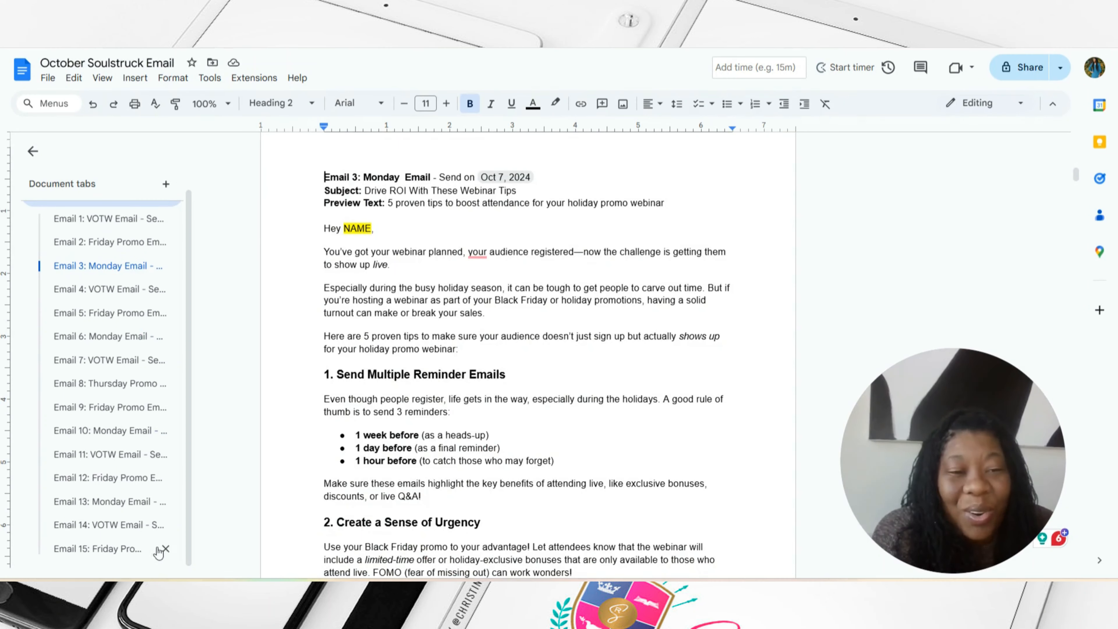